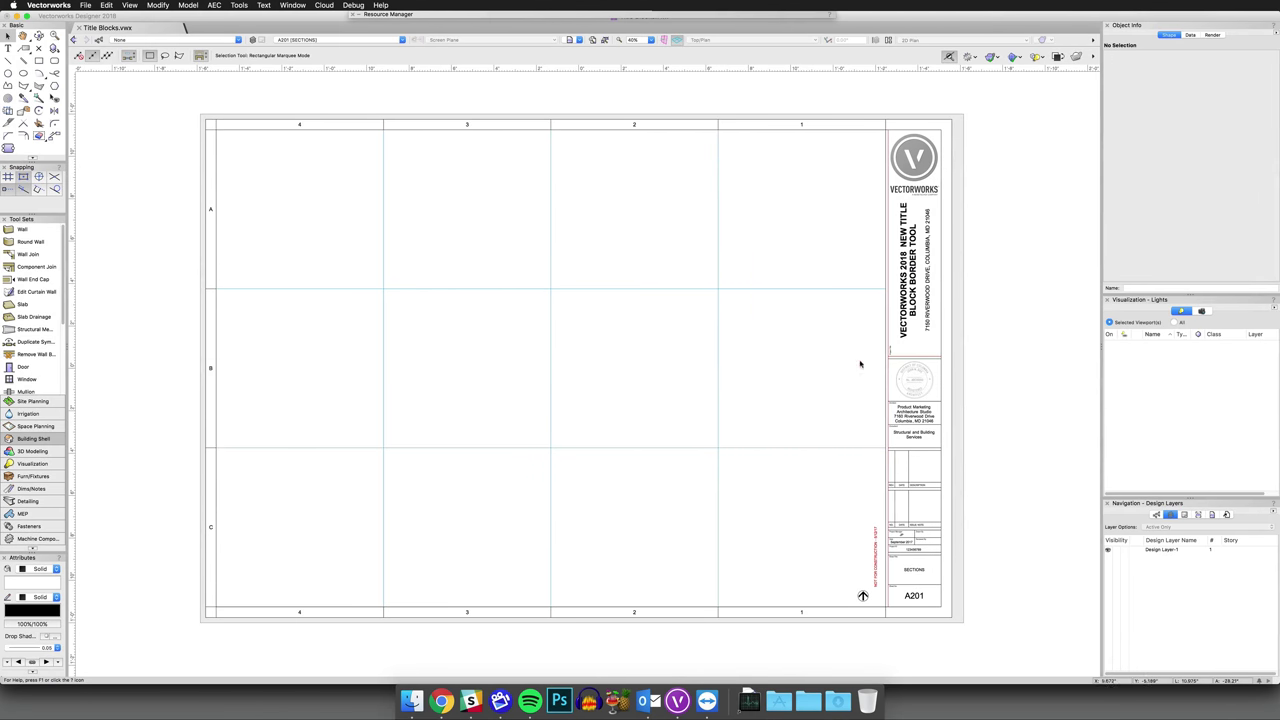
# - Select the title block border on sheet A201 and switch to the Dims/Notes tool set
pyautogui.click(902, 314)
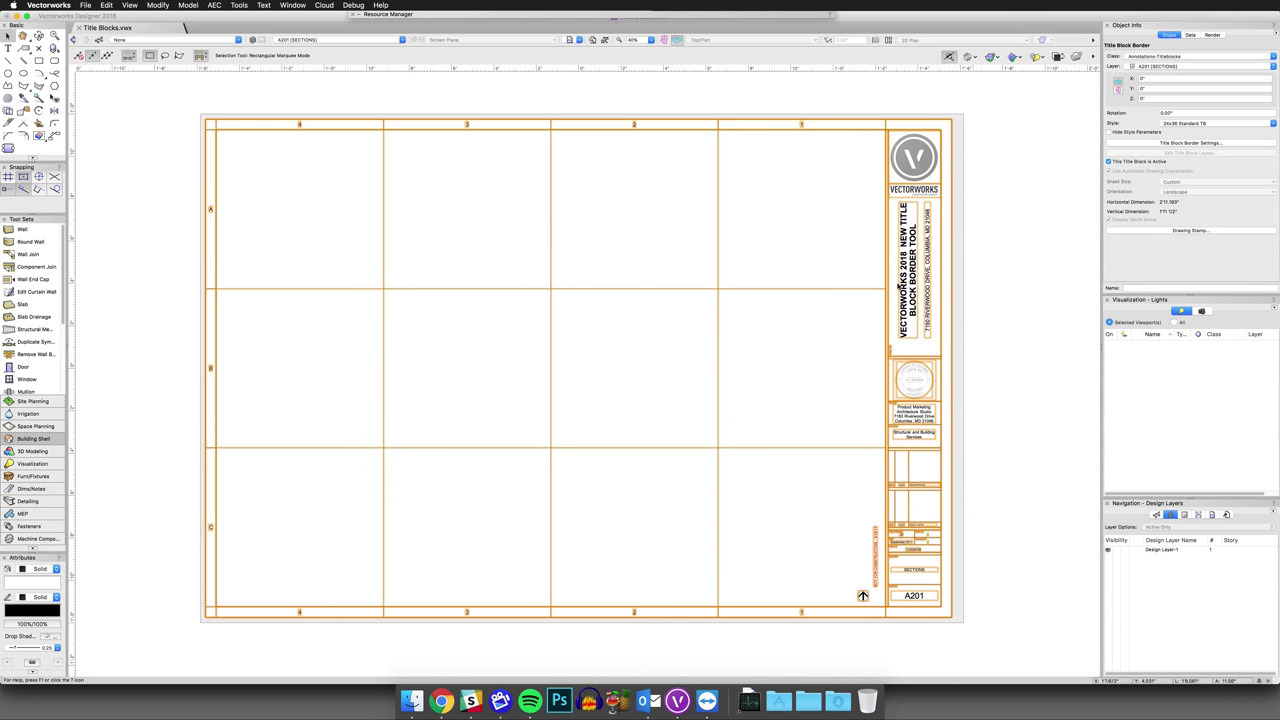
pyautogui.click(31, 488)
pyautogui.scroll(-5, 35, 330)
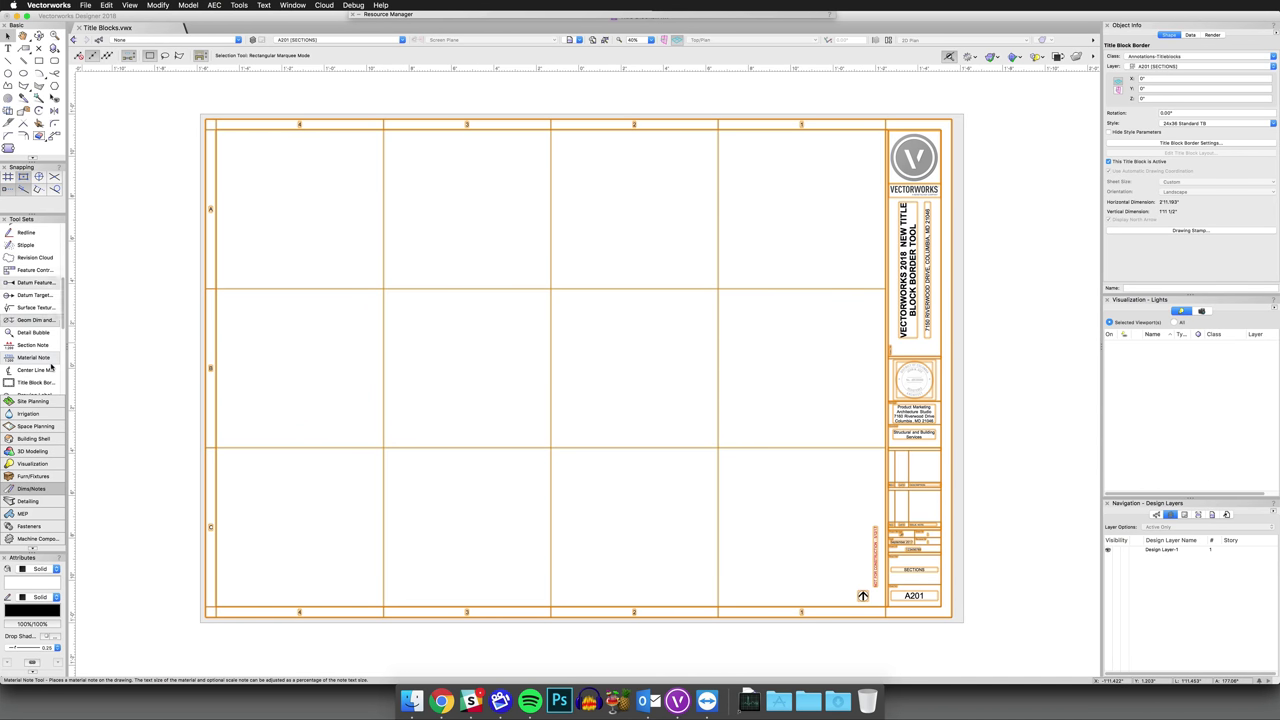
# - With the Title Block Border tool, preview Simple Title Block 01, 02 and 04 without choosing one
pyautogui.click(32, 382)
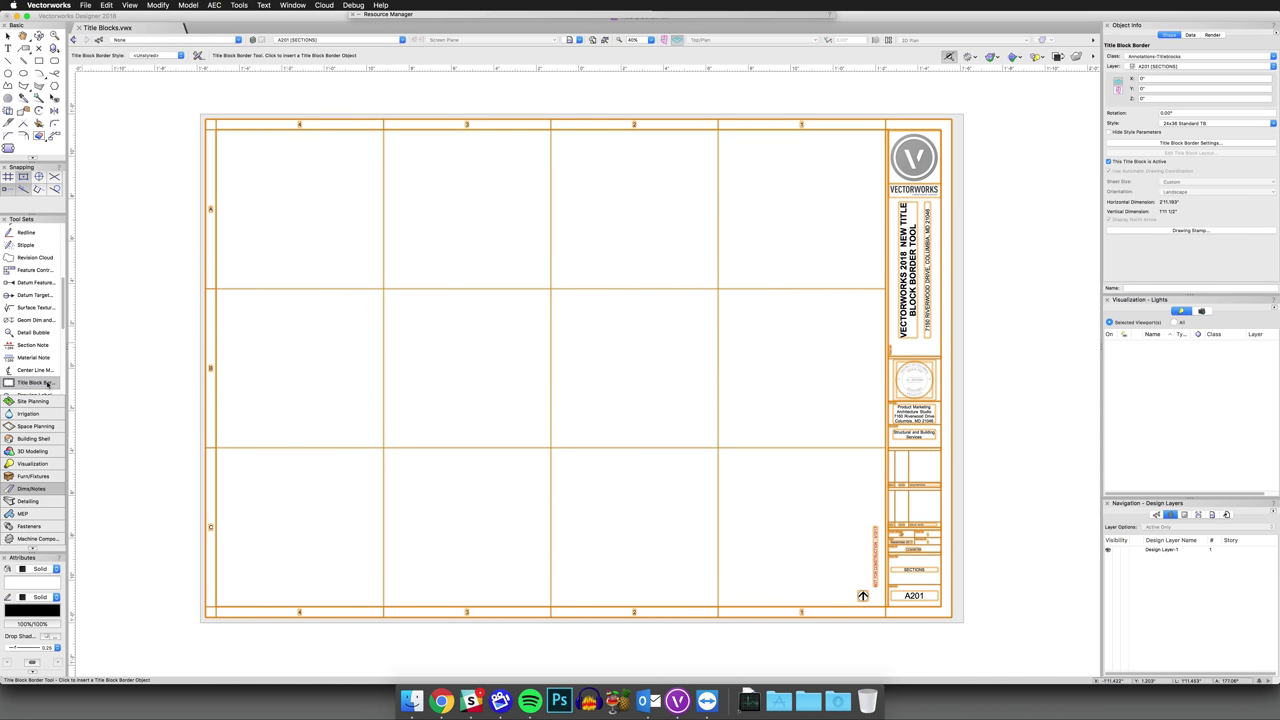
pyautogui.click(166, 56)
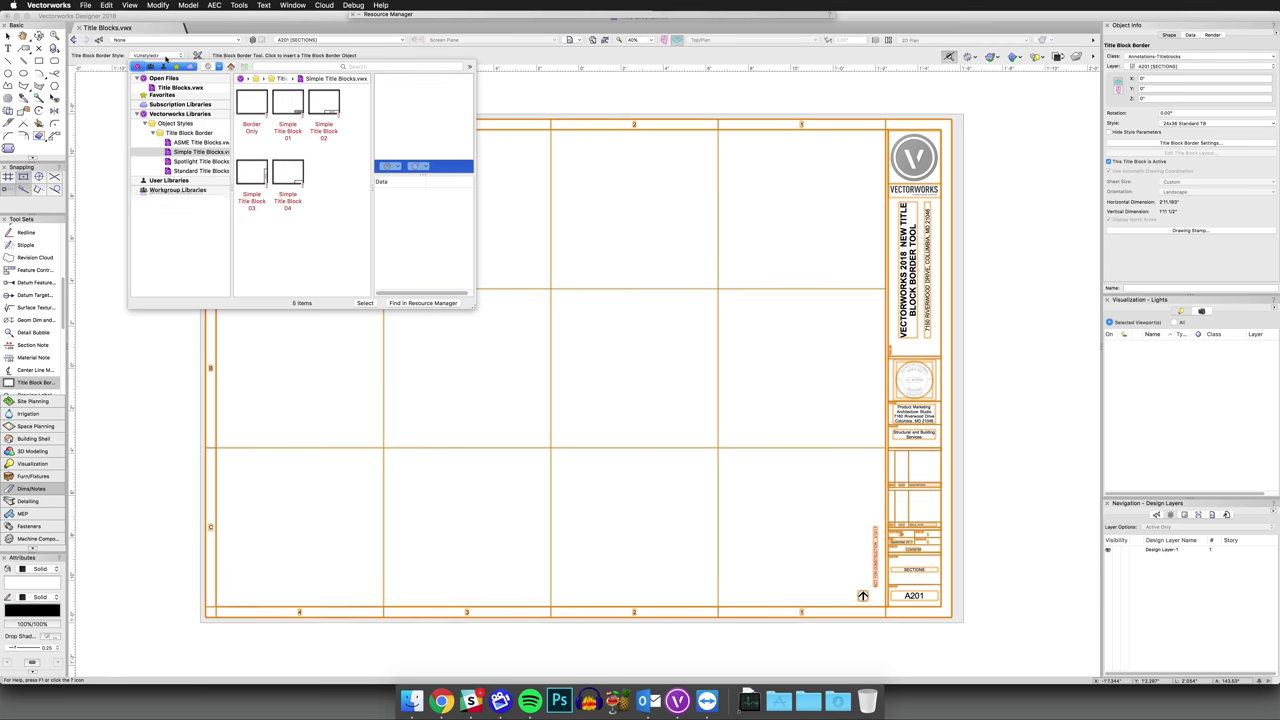
pyautogui.click(287, 103)
pyautogui.click(325, 108)
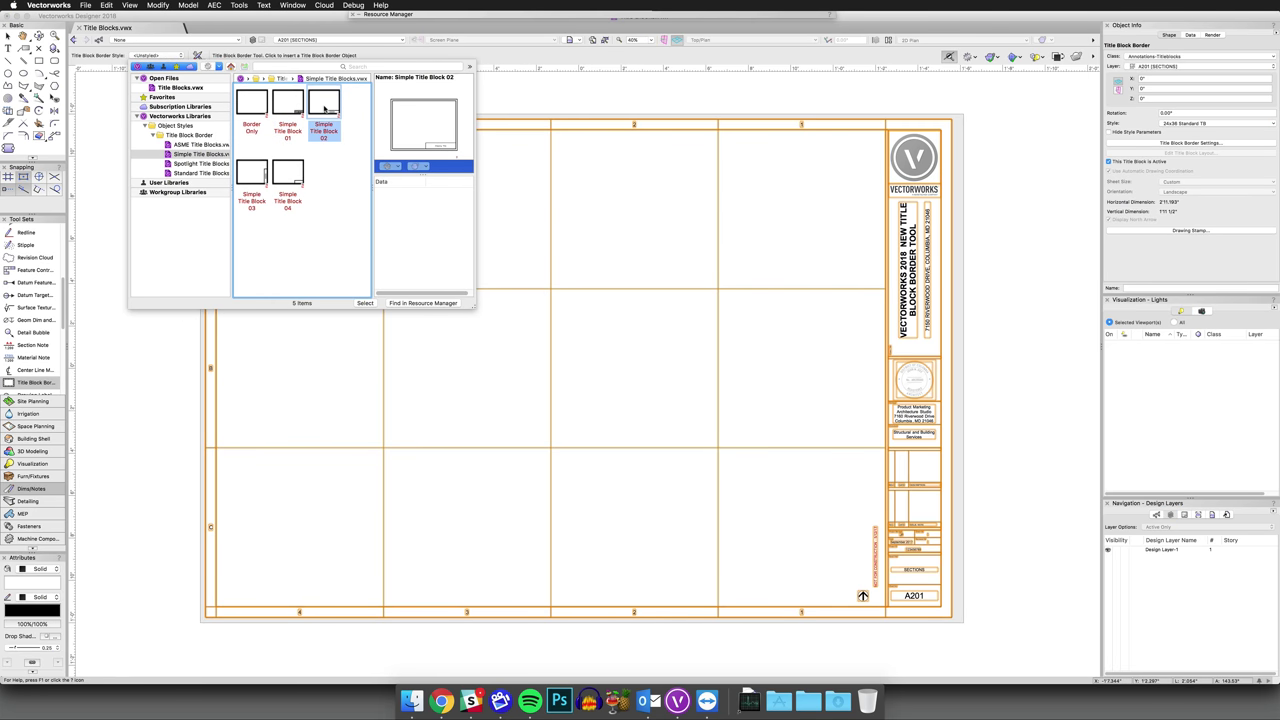
pyautogui.click(287, 176)
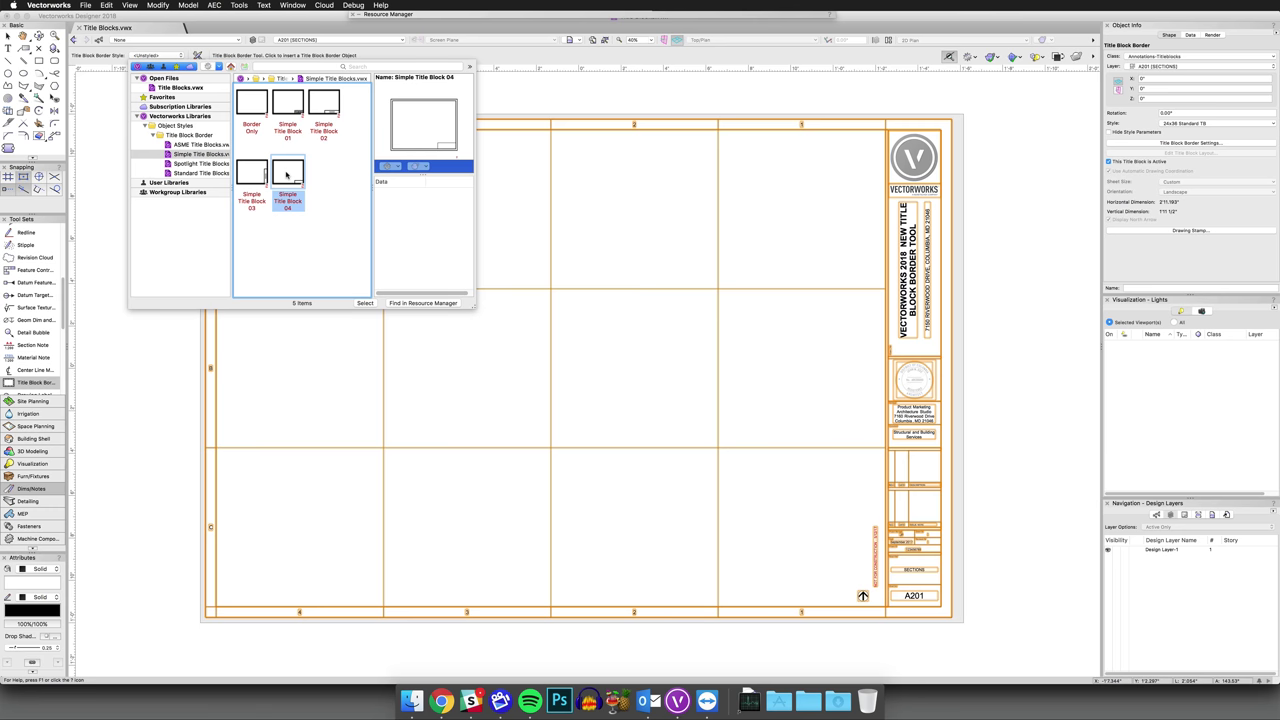
pyautogui.click(197, 55)
# - Apply the Simple Title Block 02 style in the tool preferences
pyautogui.click(198, 56)
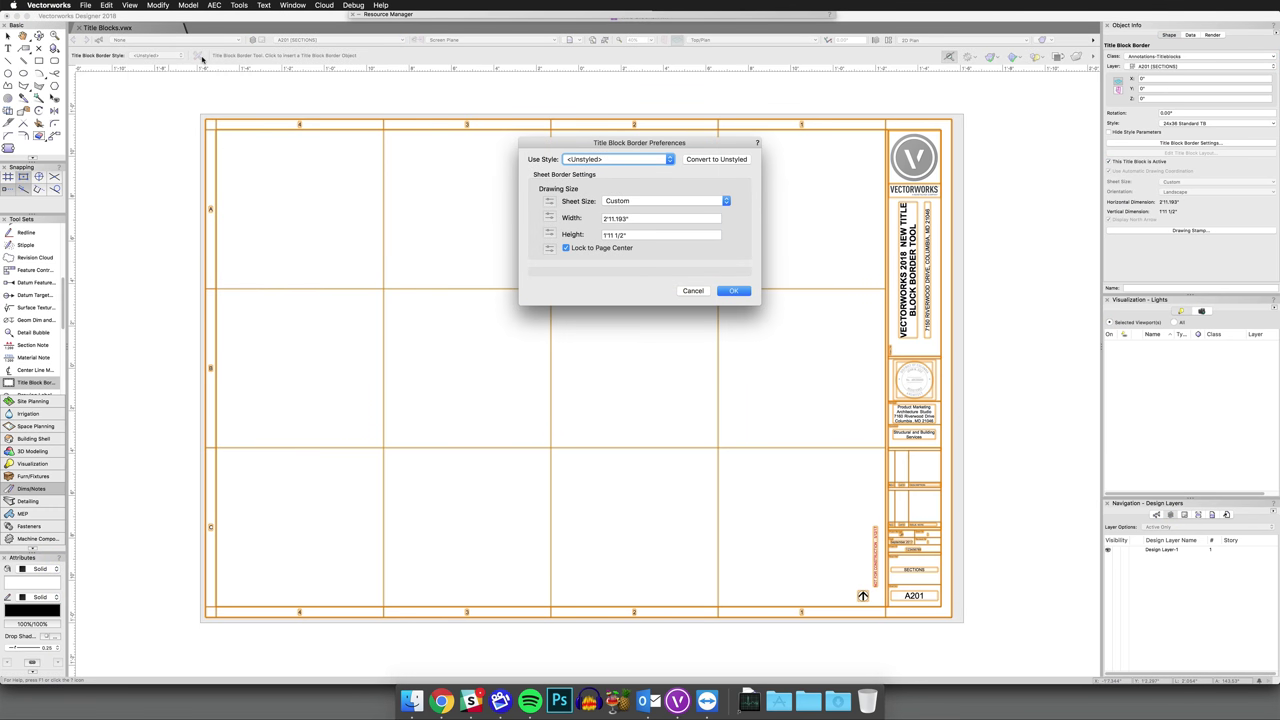
pyautogui.click(668, 160)
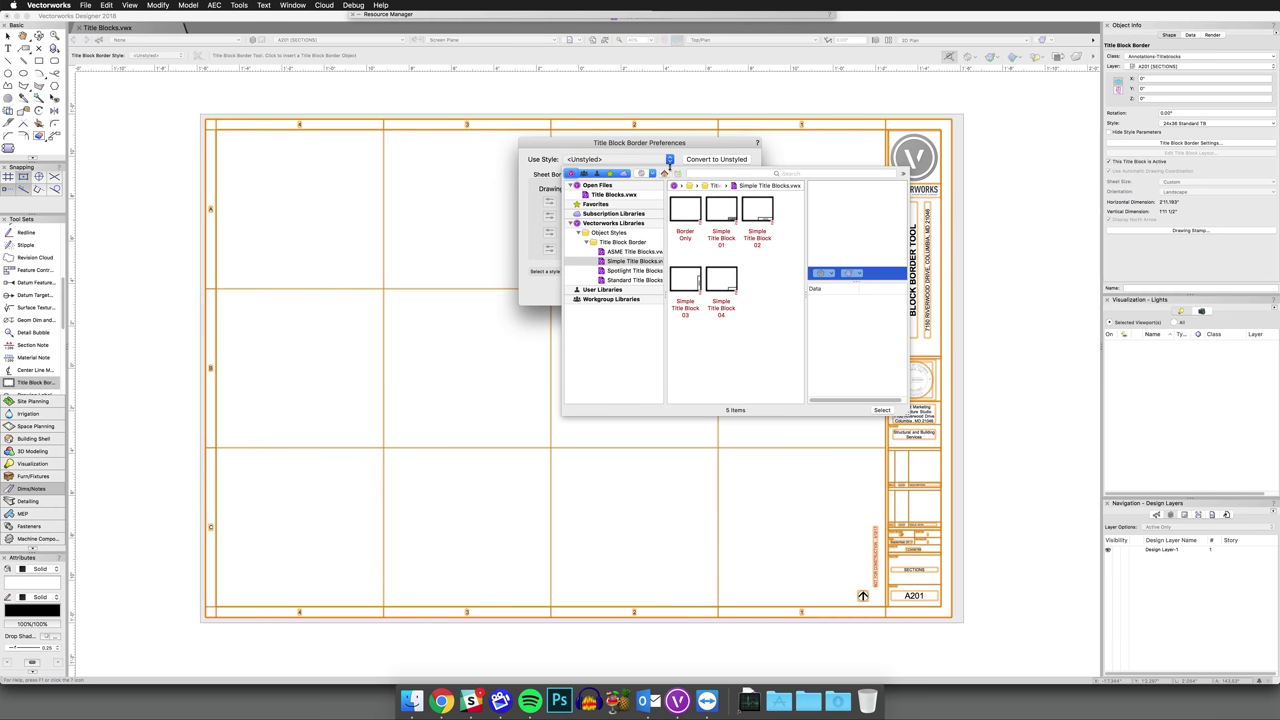
pyautogui.click(757, 210)
pyautogui.doubleClick(757, 210)
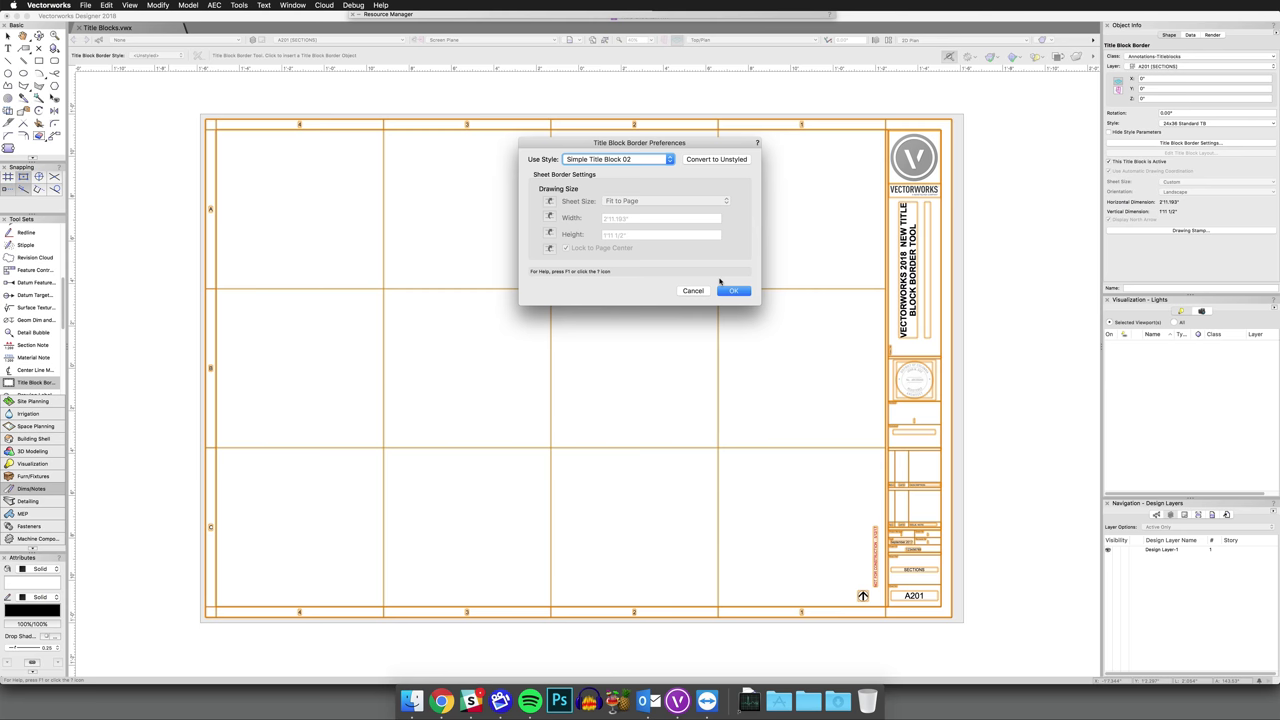
# - Convert the border to unstyled in Sheet Border settings, hiding the border with no fill
pyautogui.press('Escape')
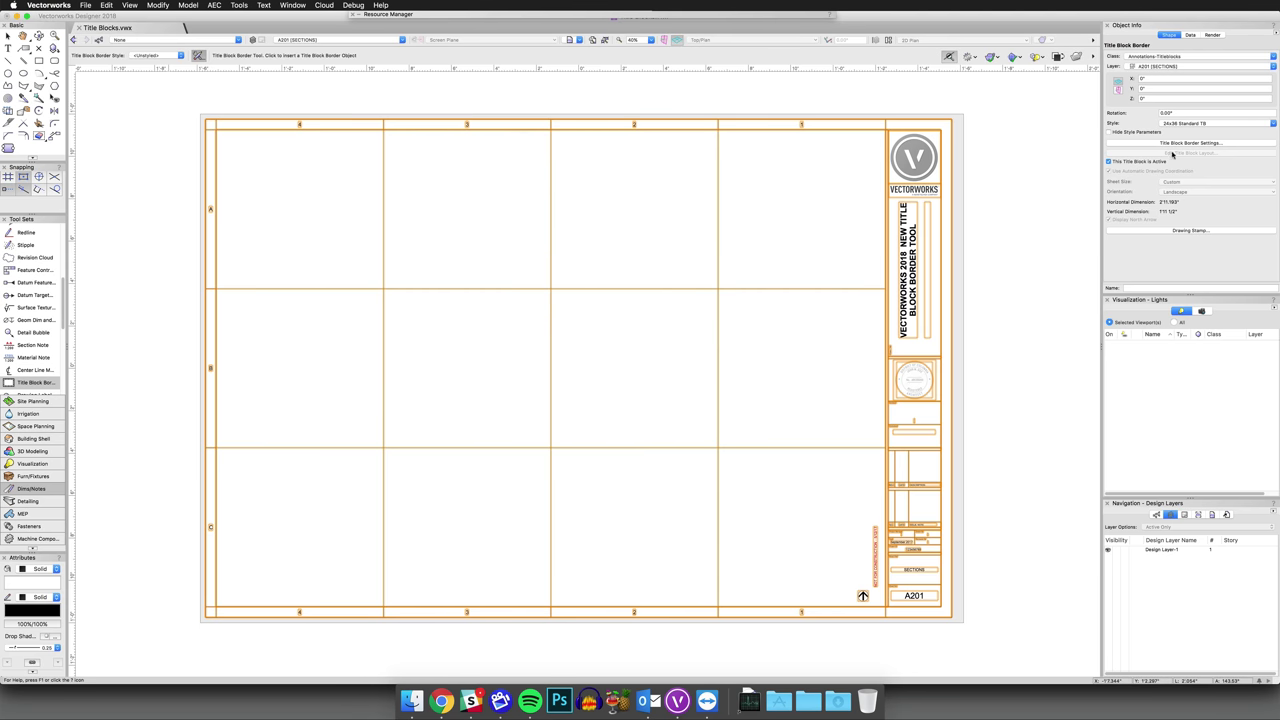
pyautogui.click(1178, 143)
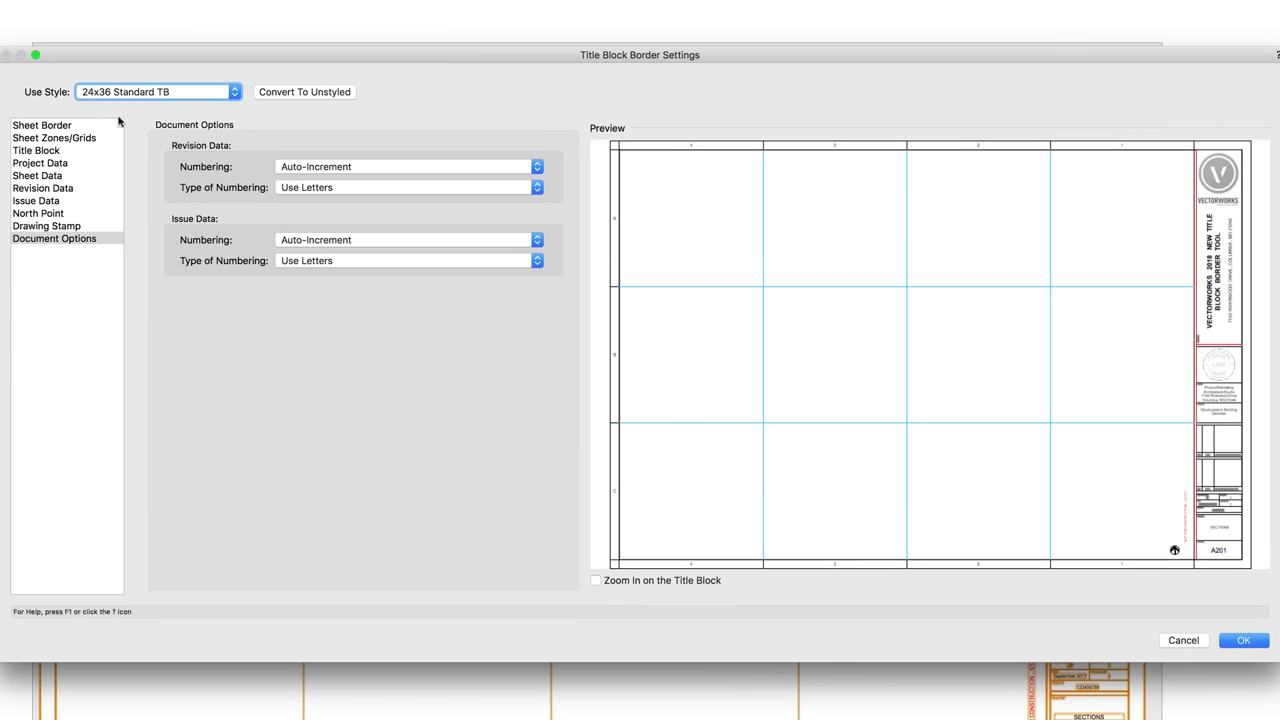
pyautogui.click(69, 124)
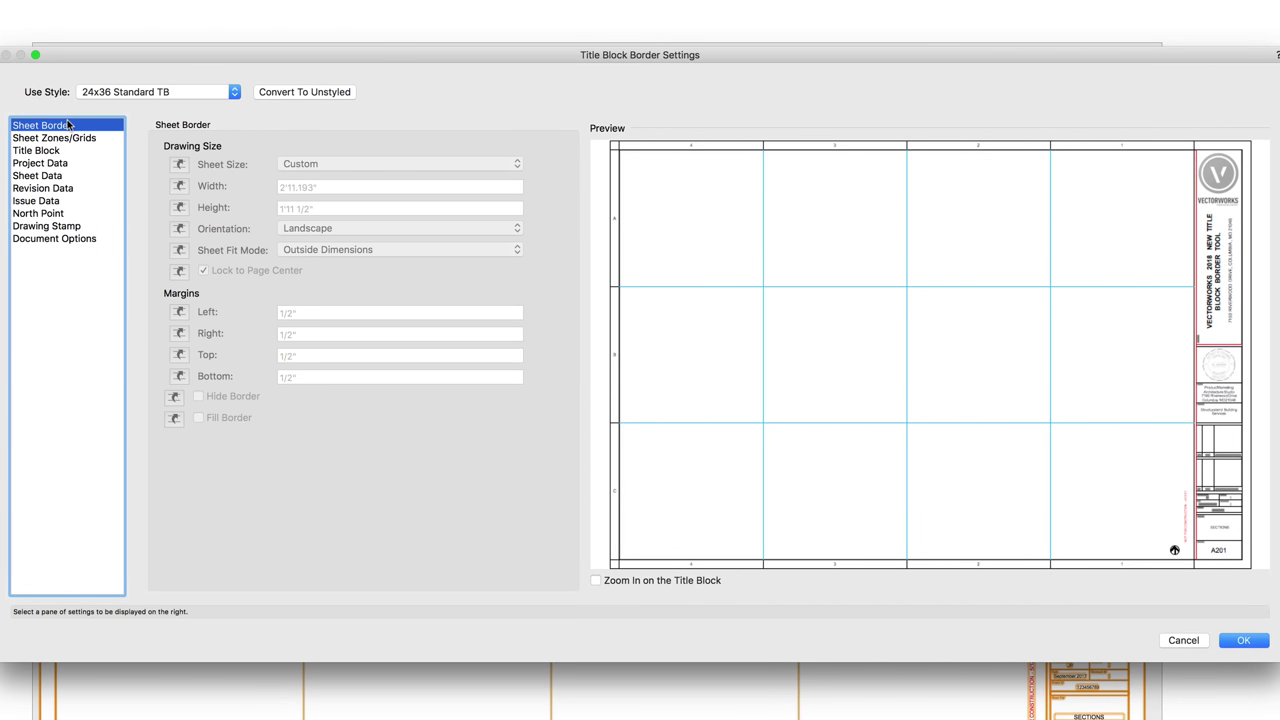
pyautogui.click(277, 96)
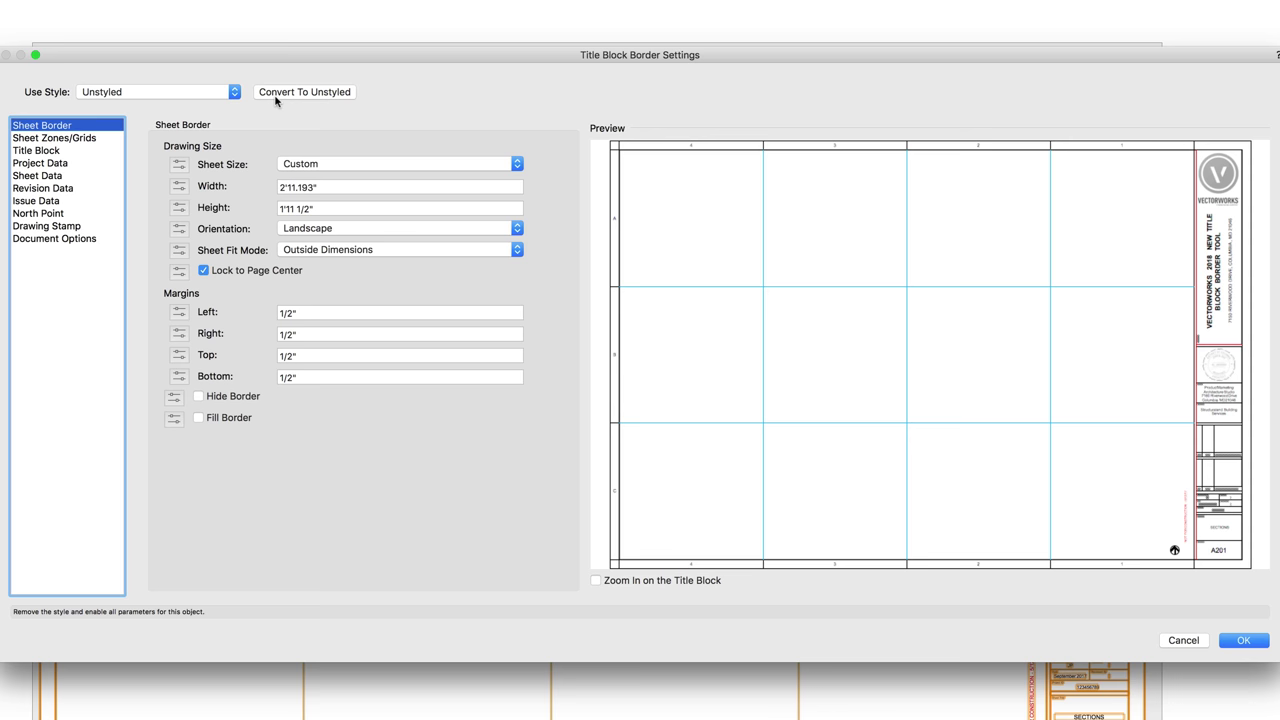
pyautogui.click(222, 397)
pyautogui.click(224, 419)
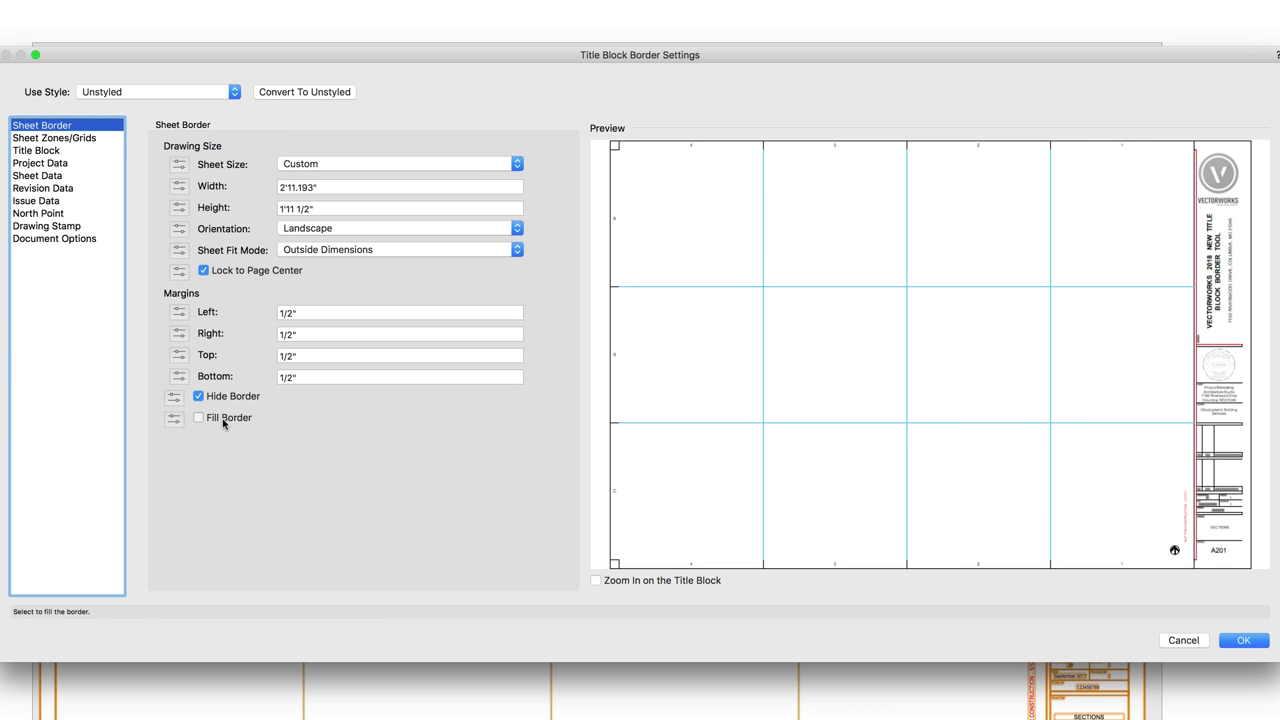
pyautogui.click(199, 418)
# - Turn off Show Grid Lines and Show Grids in Sheet Zones/Grids
pyautogui.click(90, 139)
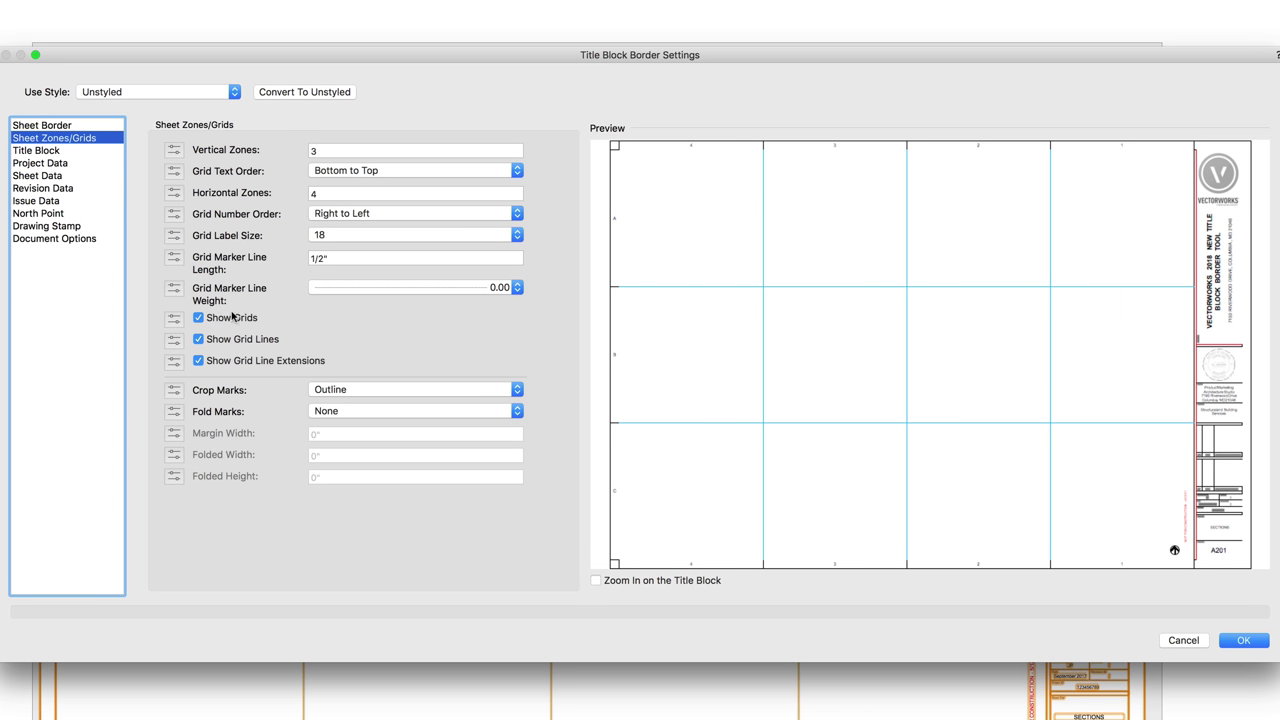
pyautogui.click(249, 340)
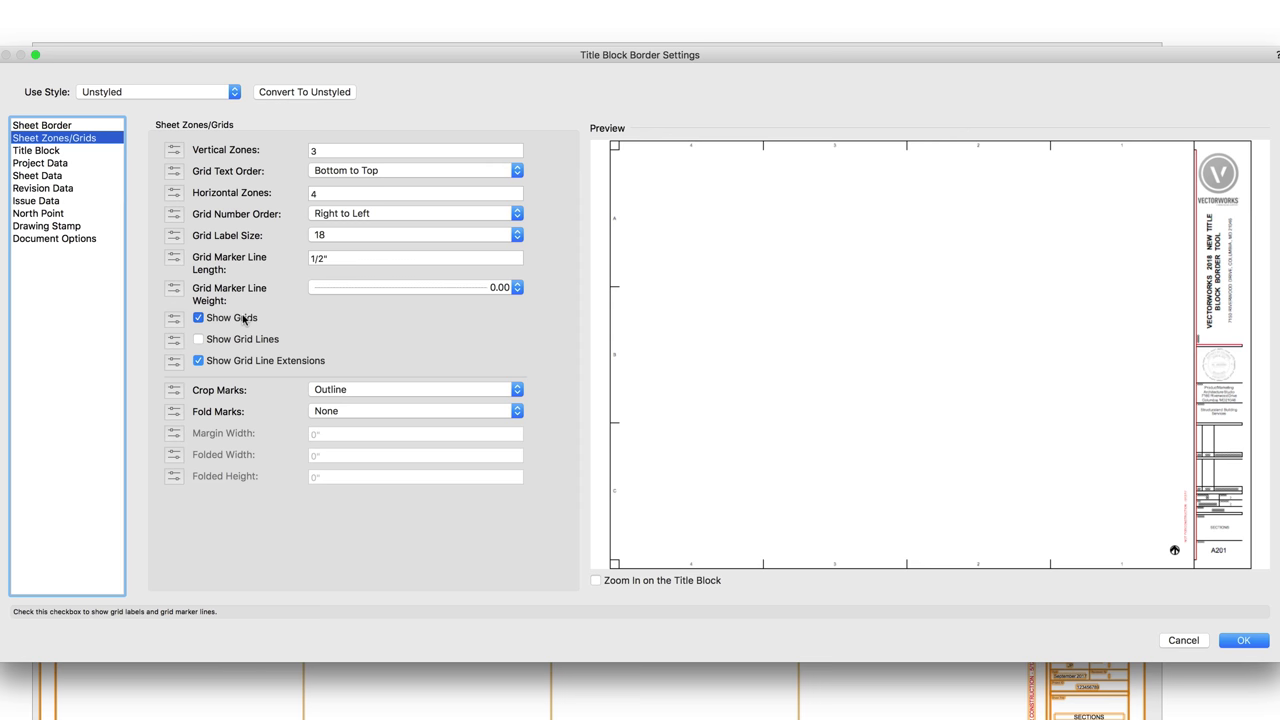
pyautogui.click(244, 319)
pyautogui.click(75, 151)
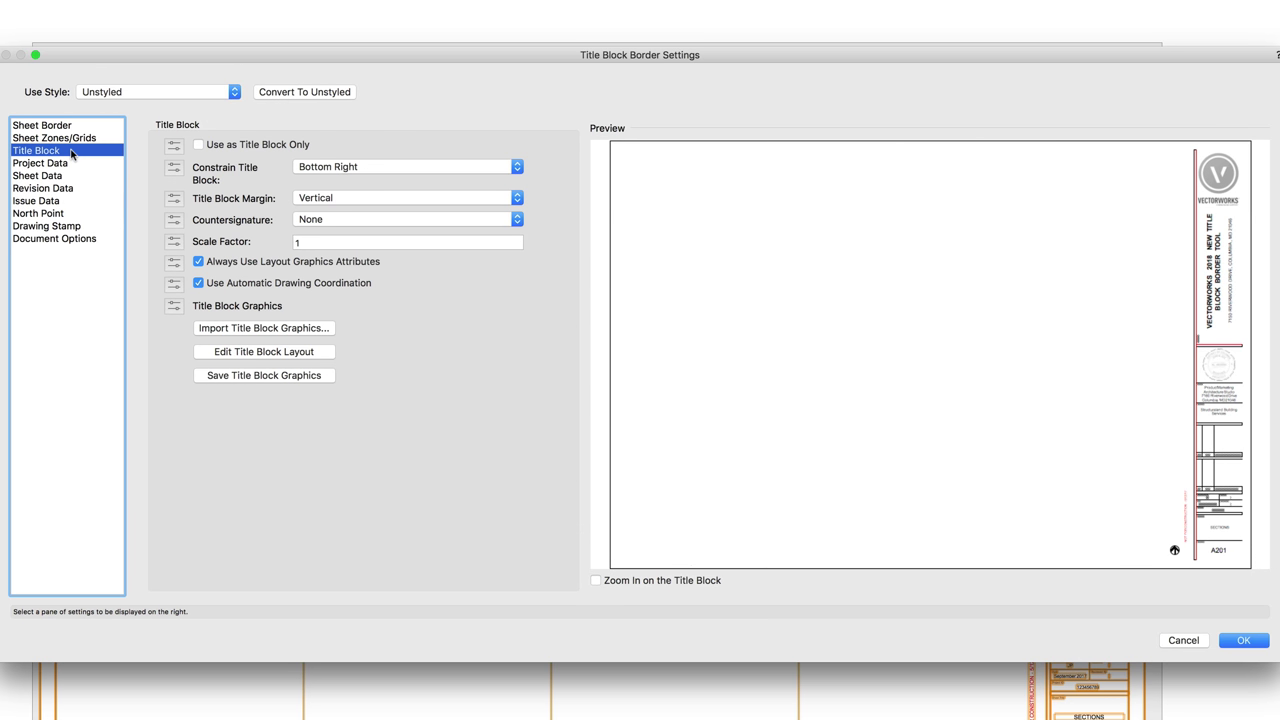
pyautogui.click(210, 146)
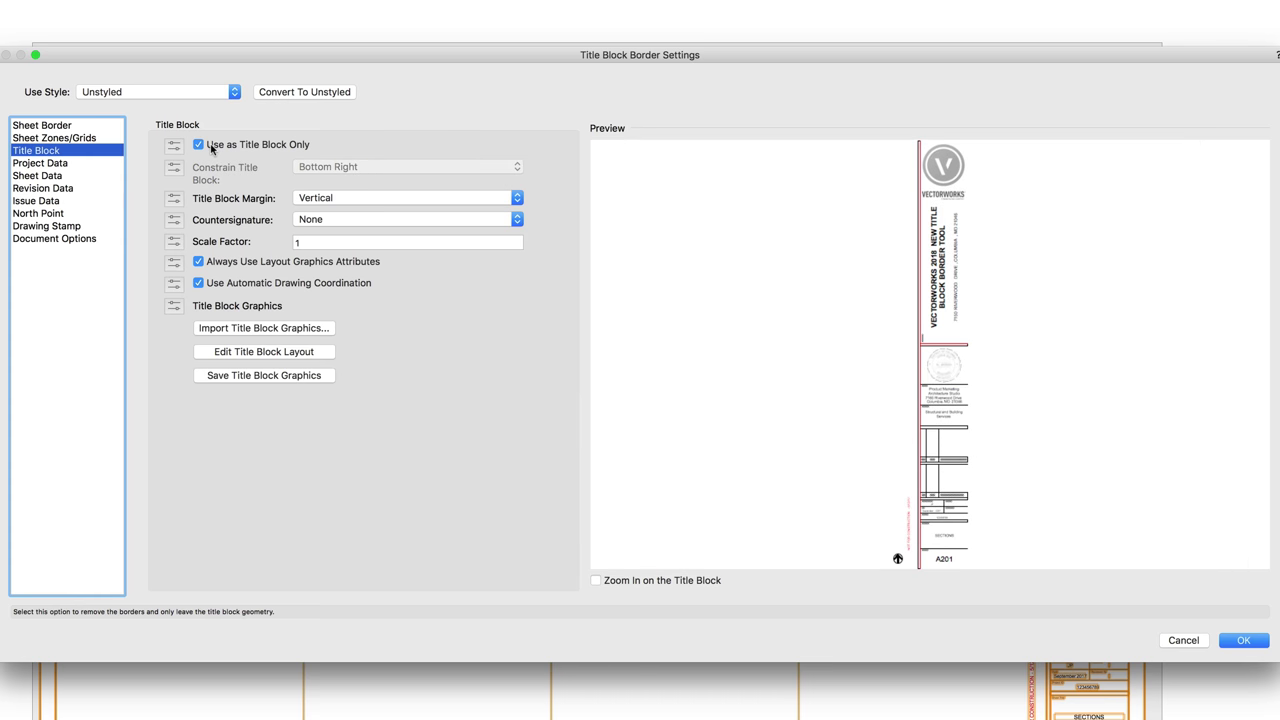
pyautogui.click(331, 197)
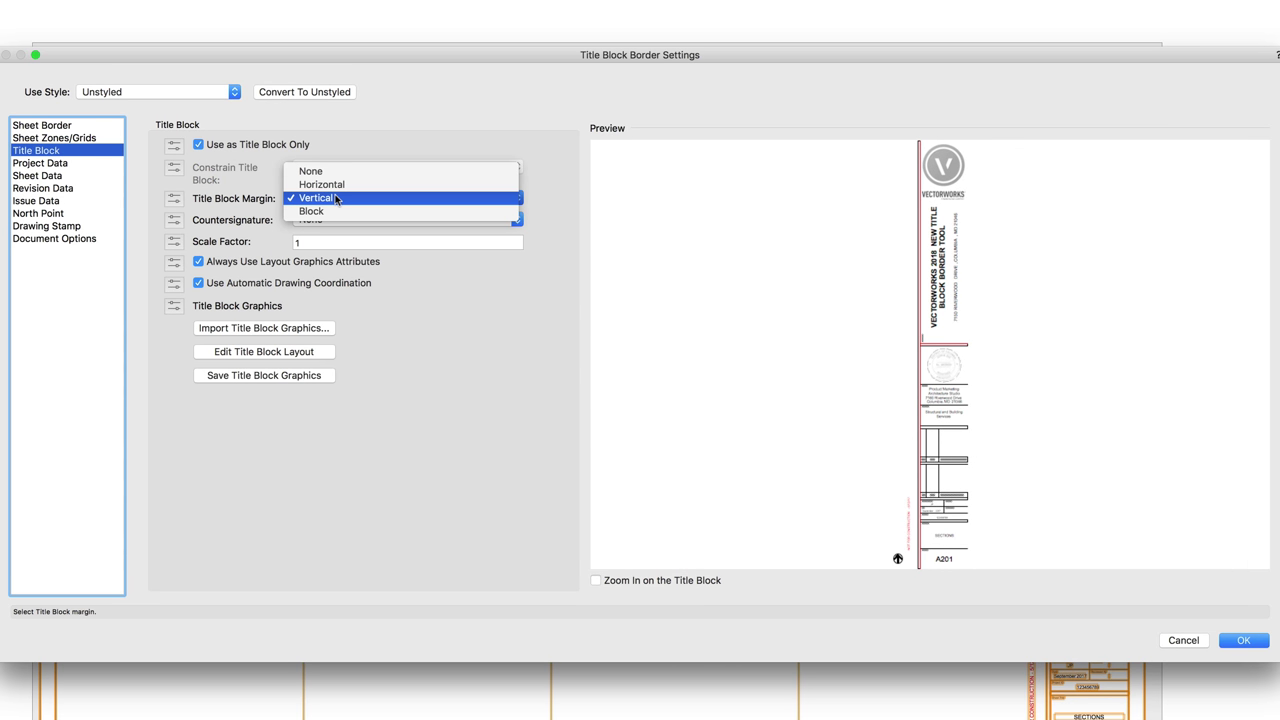
pyautogui.click(335, 186)
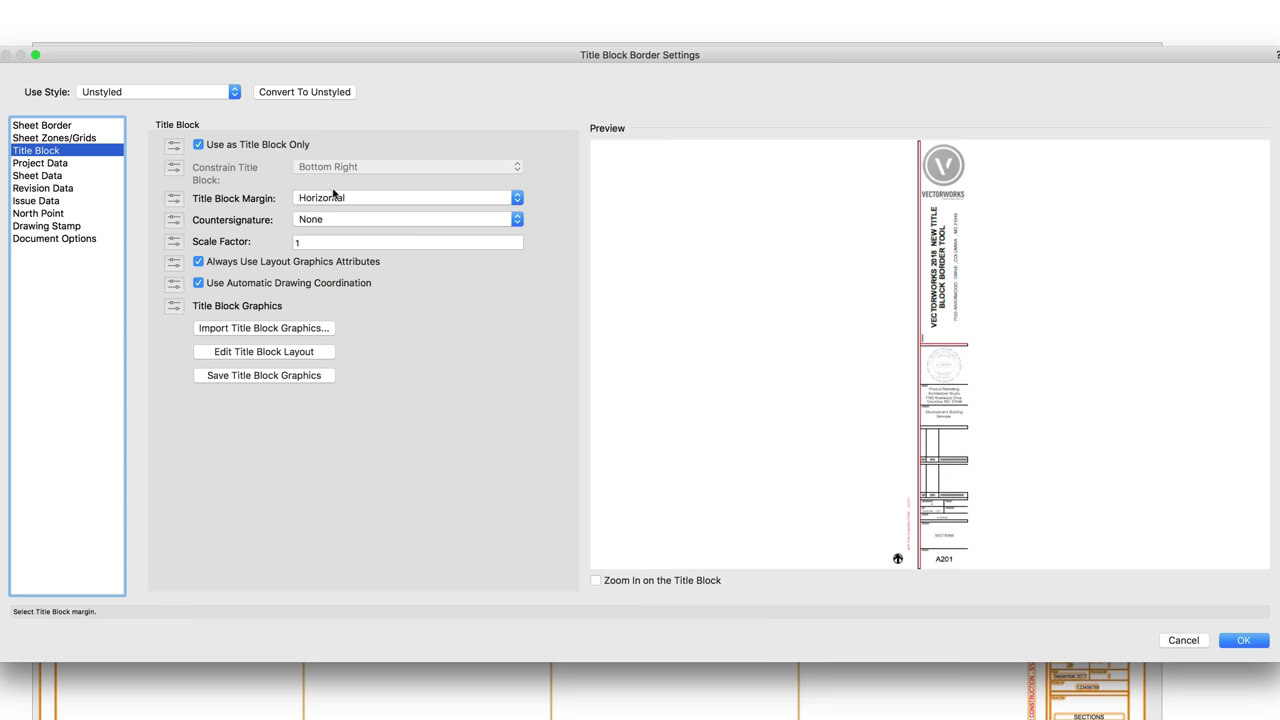
pyautogui.click(333, 198)
pyautogui.click(331, 185)
pyautogui.click(322, 220)
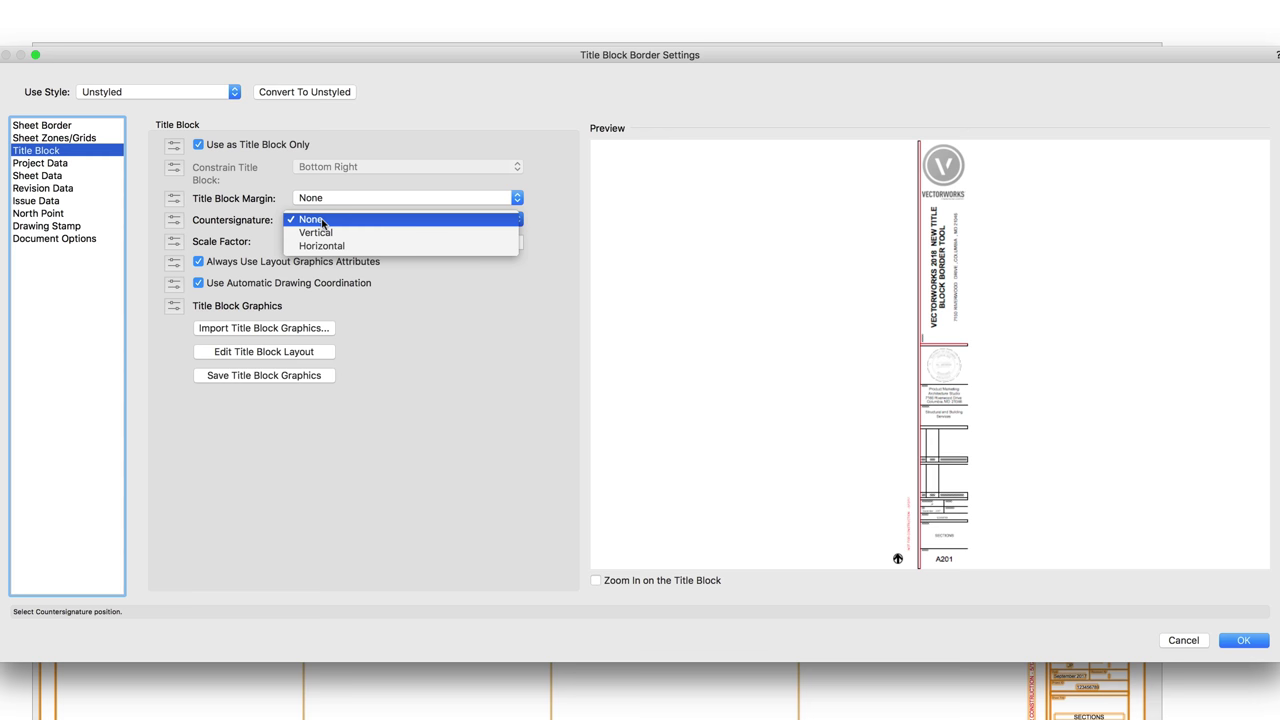
pyautogui.click(322, 220)
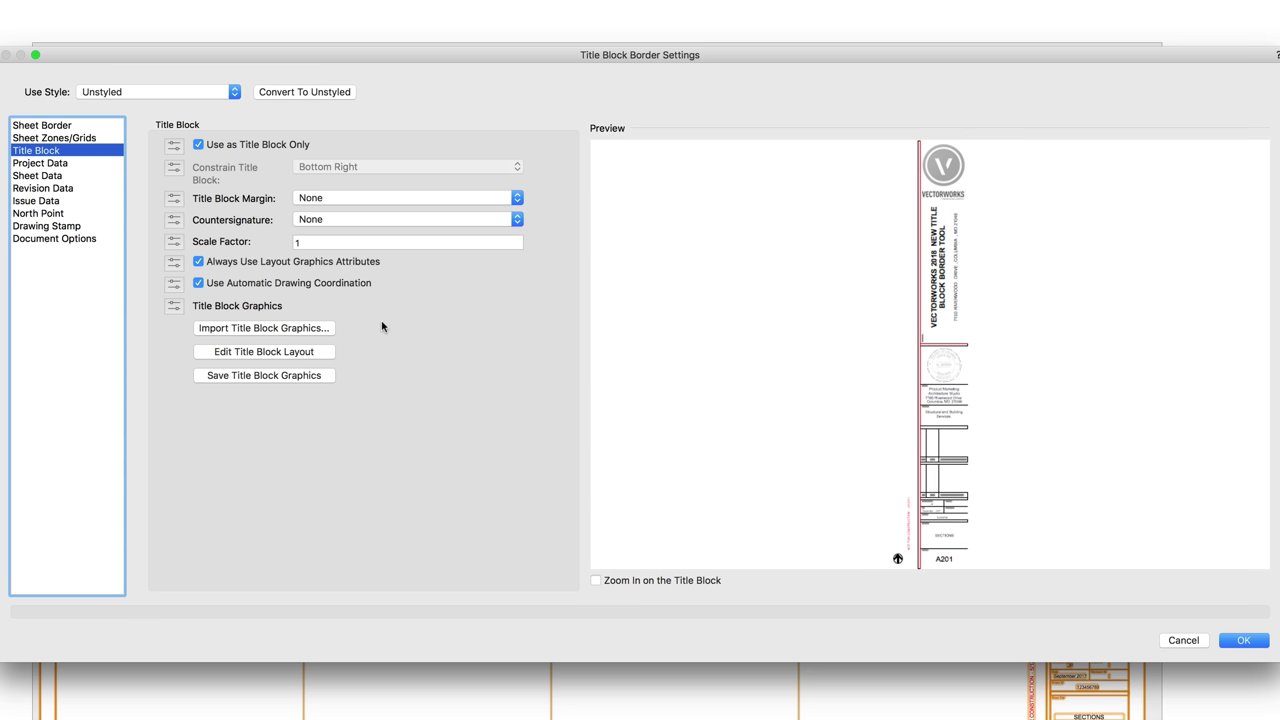
pyautogui.click(340, 262)
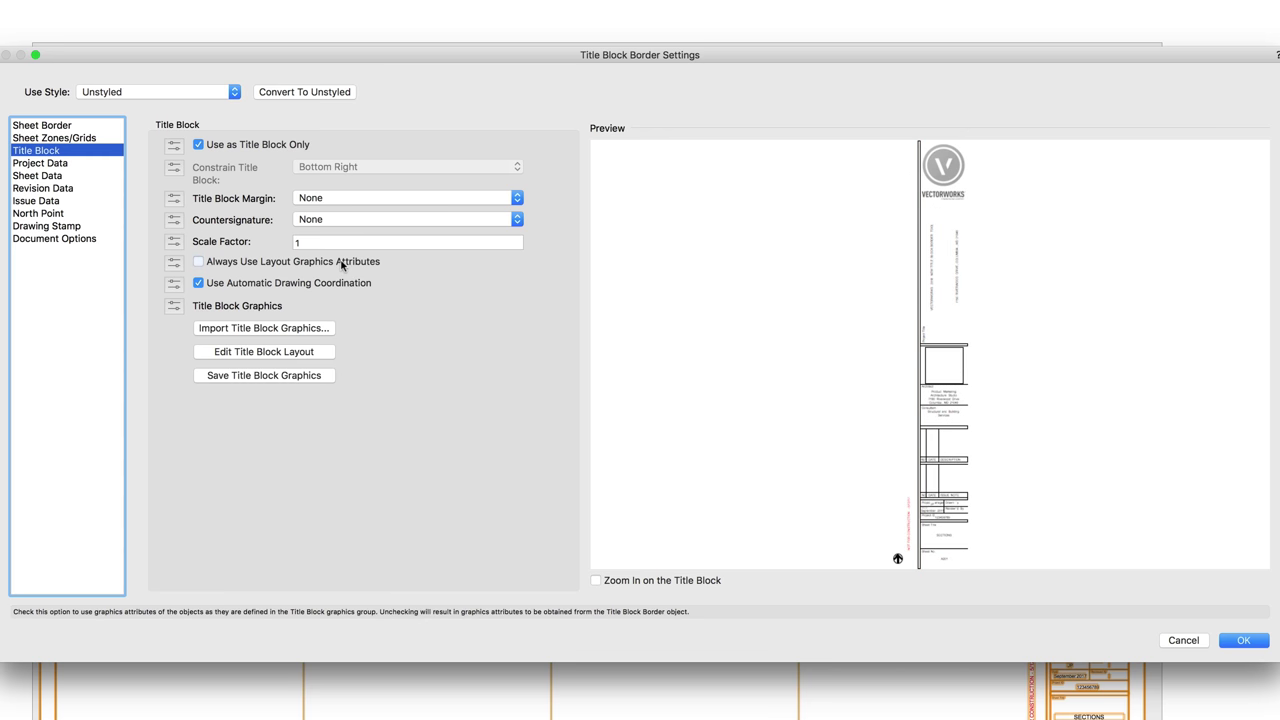
pyautogui.click(340, 262)
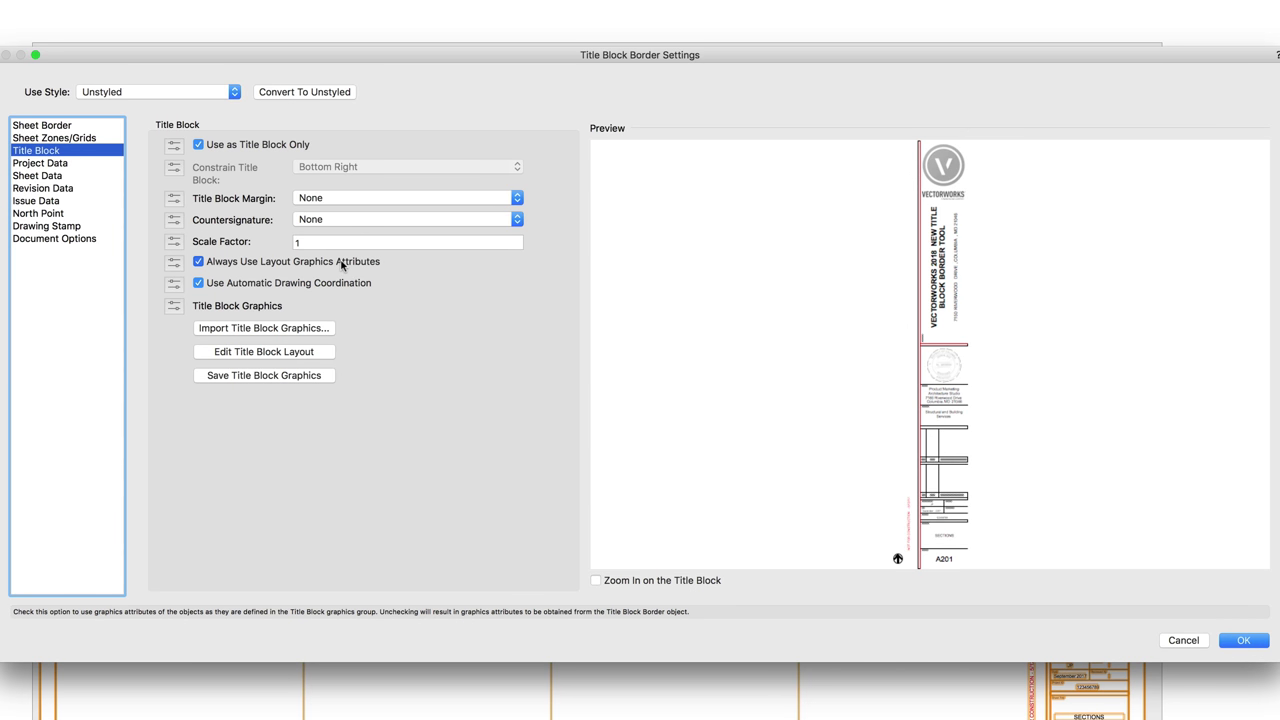
pyautogui.click(340, 262)
pyautogui.click(340, 262)
pyautogui.click(325, 332)
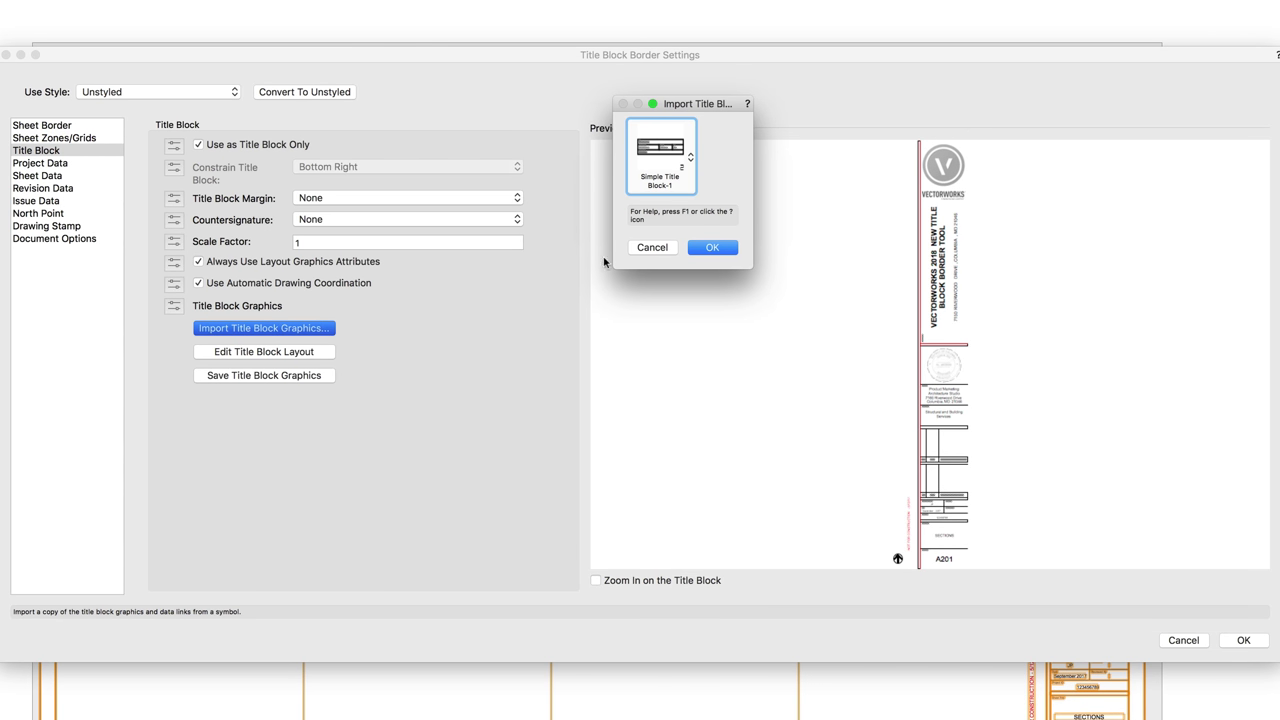
pyautogui.click(652, 247)
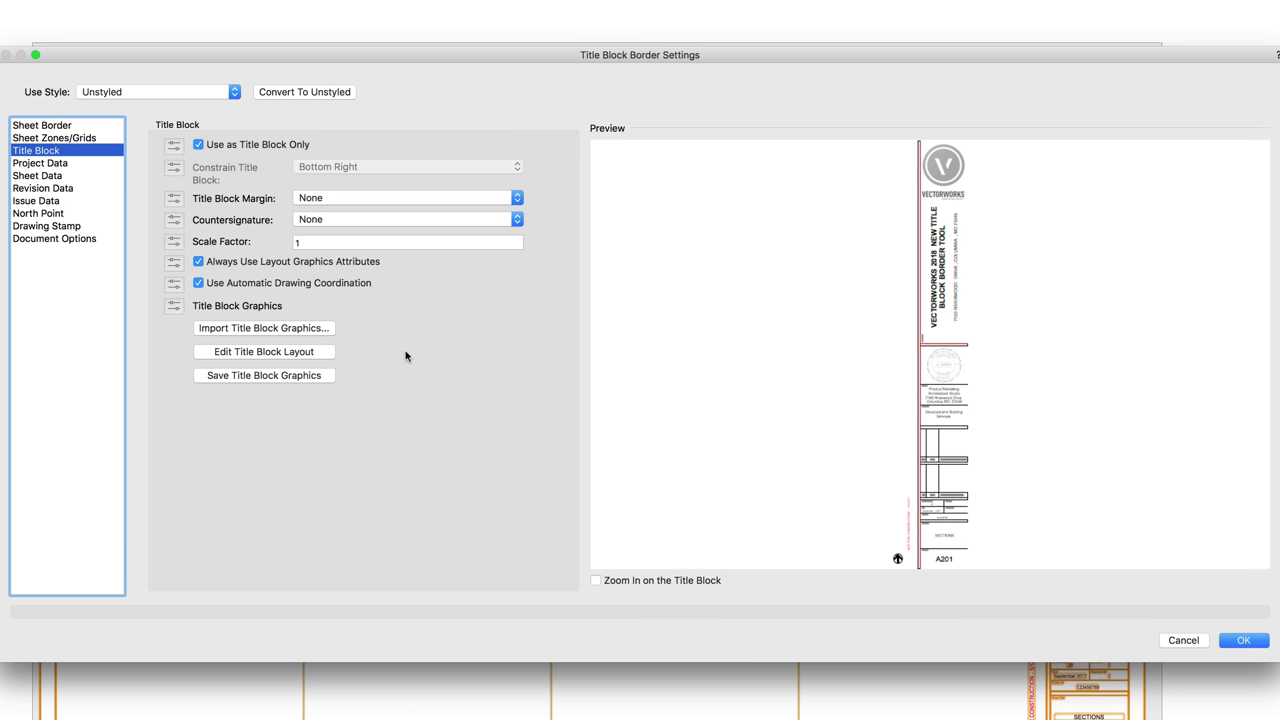
pyautogui.click(325, 352)
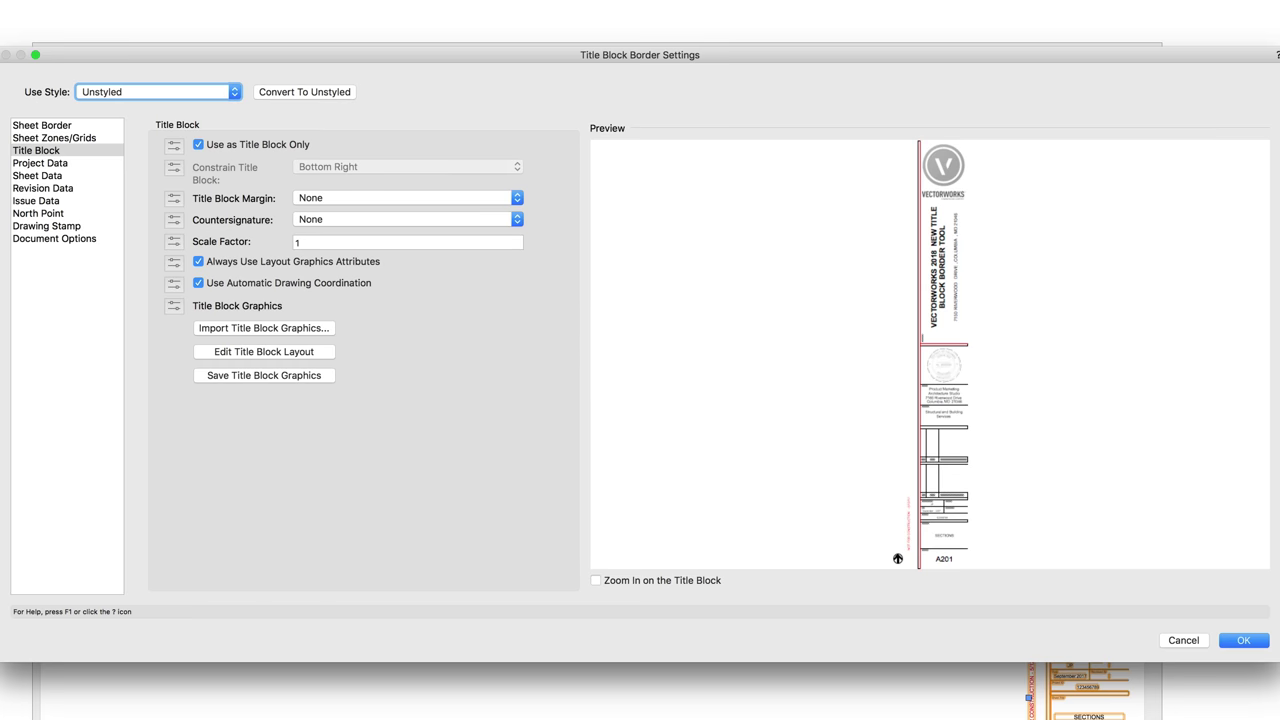
pyautogui.click(306, 376)
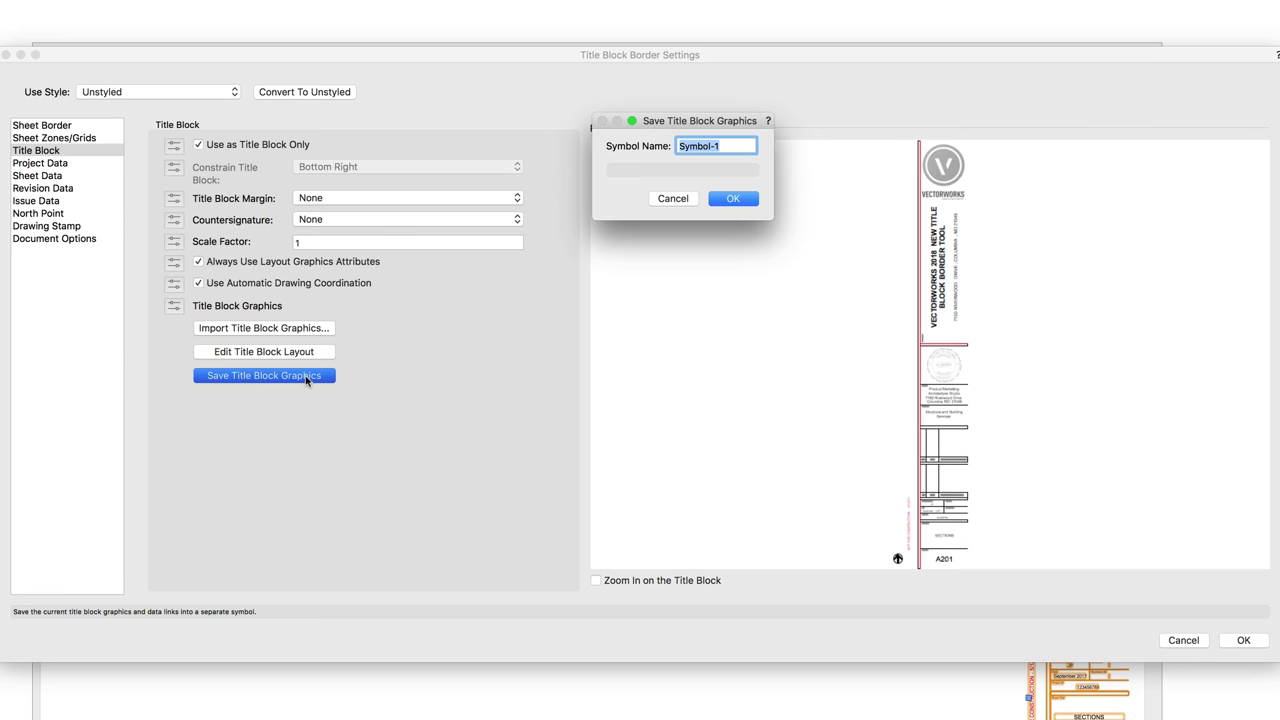
pyautogui.click(686, 199)
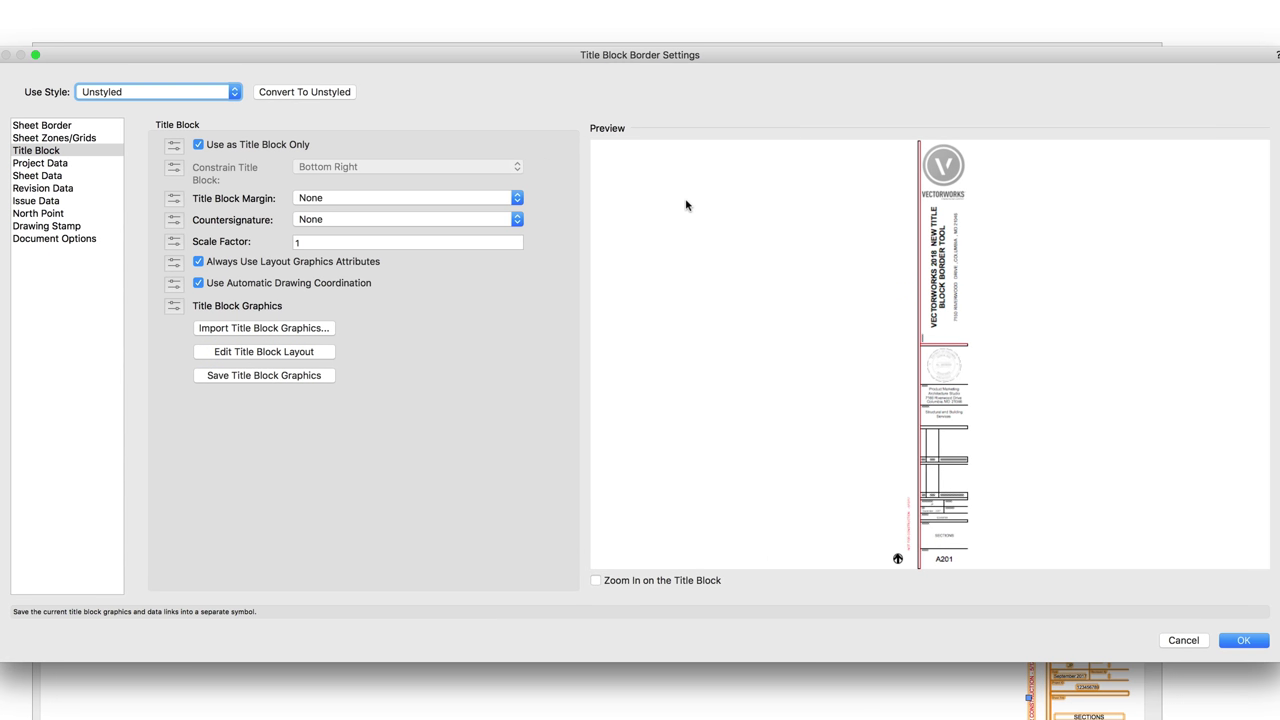
# - Review the Project Data fields, starting a new field and cancelling it
pyautogui.click(75, 165)
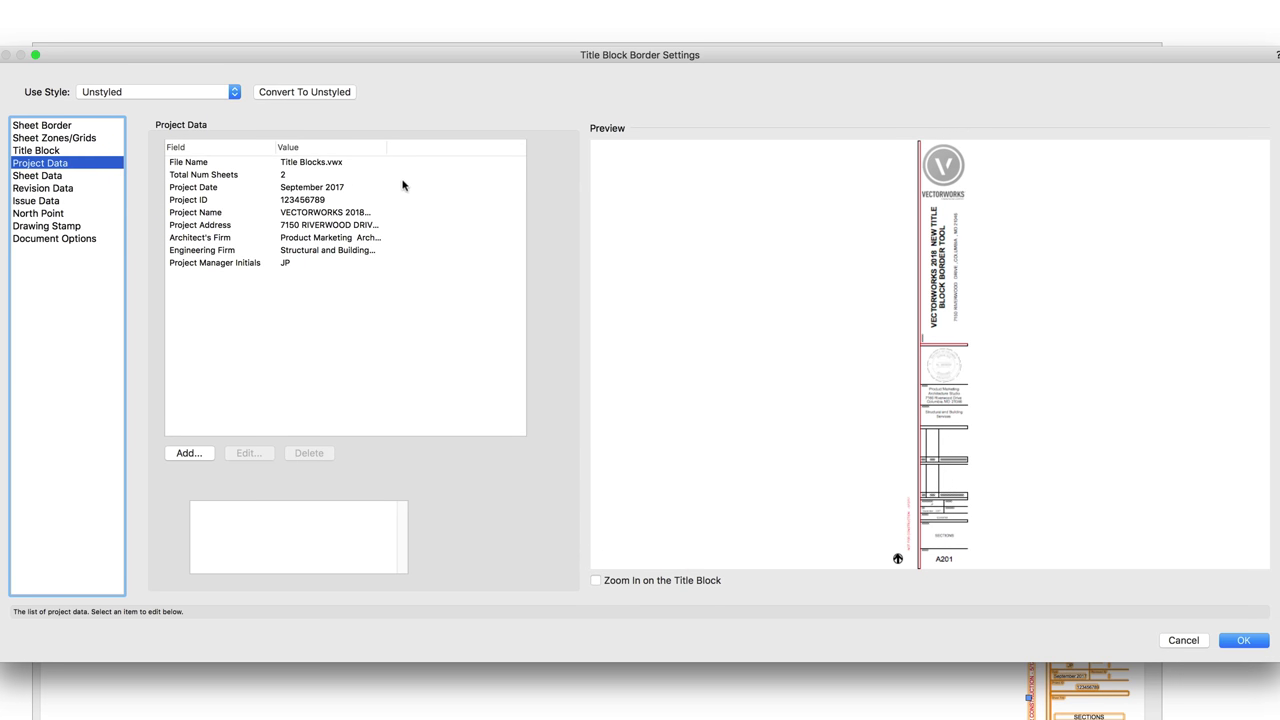
pyautogui.click(190, 453)
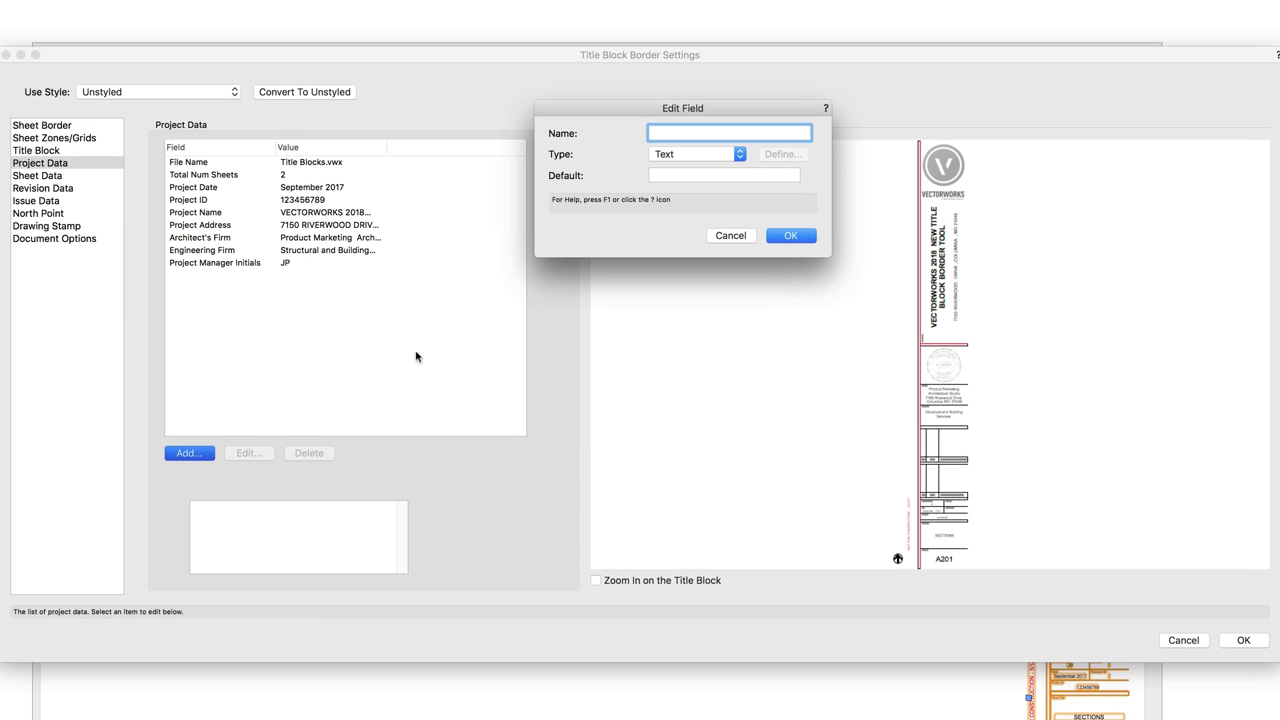
pyautogui.click(731, 236)
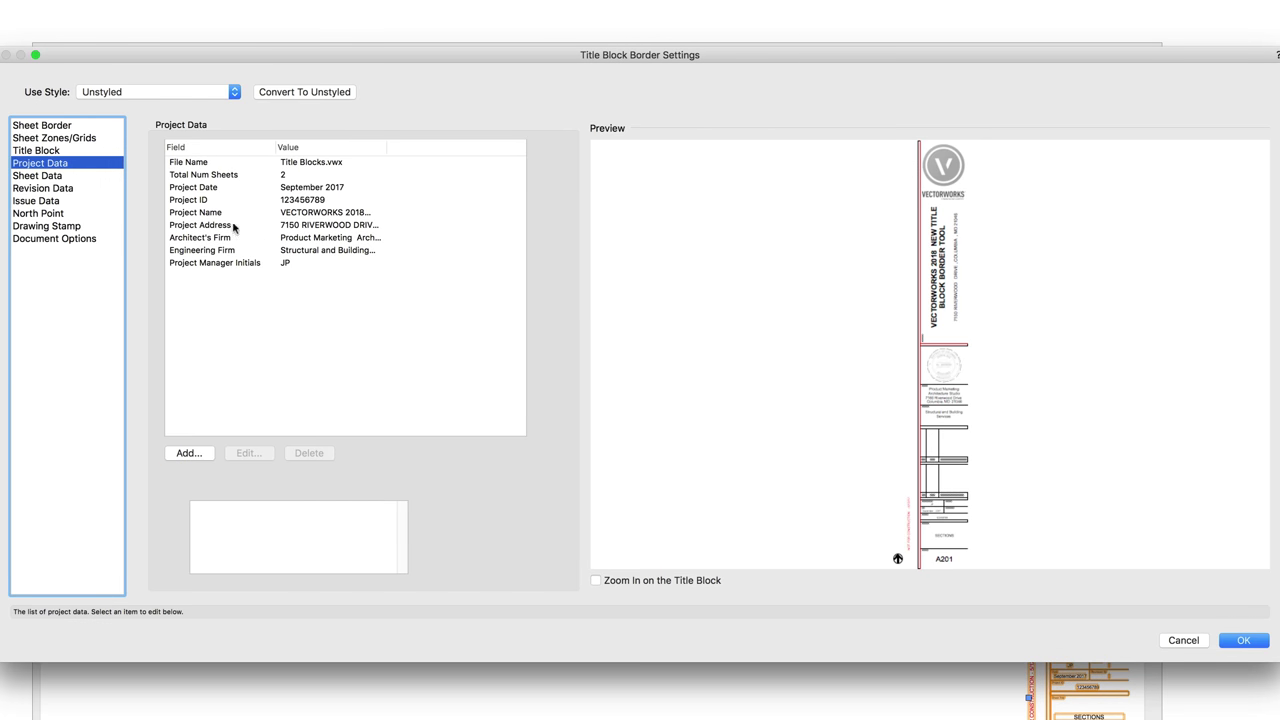
# - Check the Sheet Number A201 in Sheet Data, then go to Revision Data
pyautogui.click(57, 177)
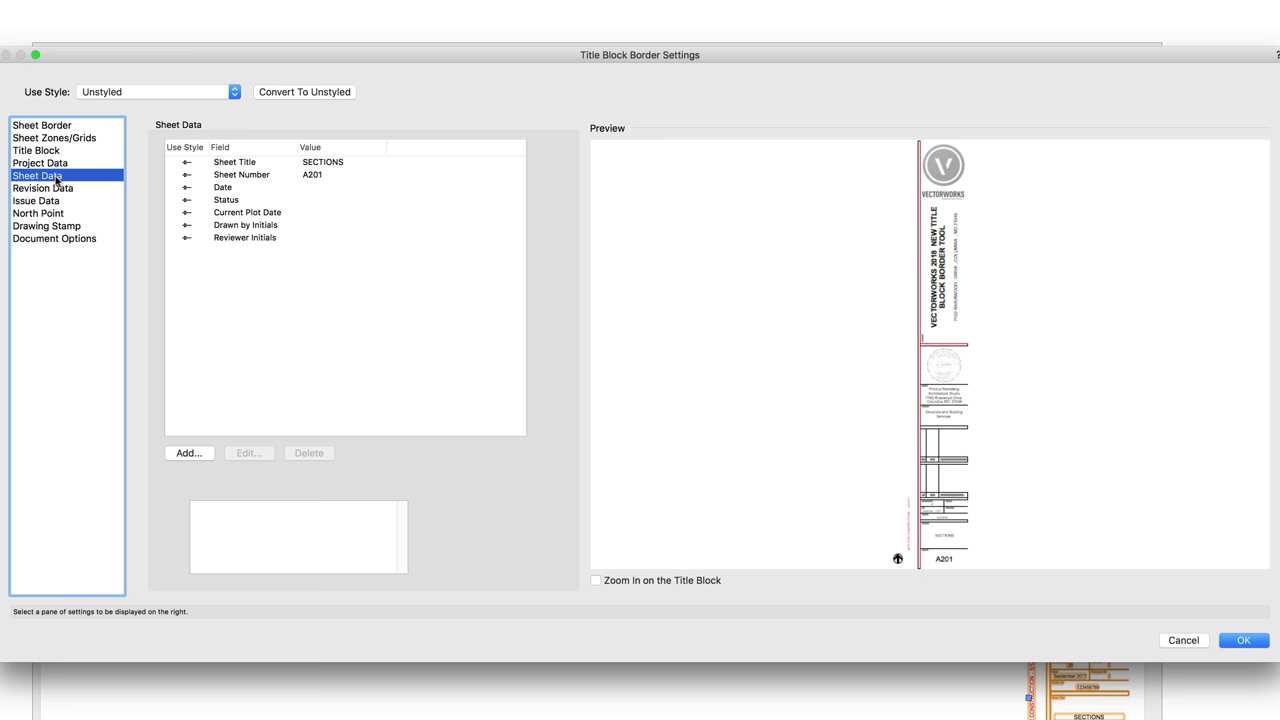
pyautogui.click(268, 176)
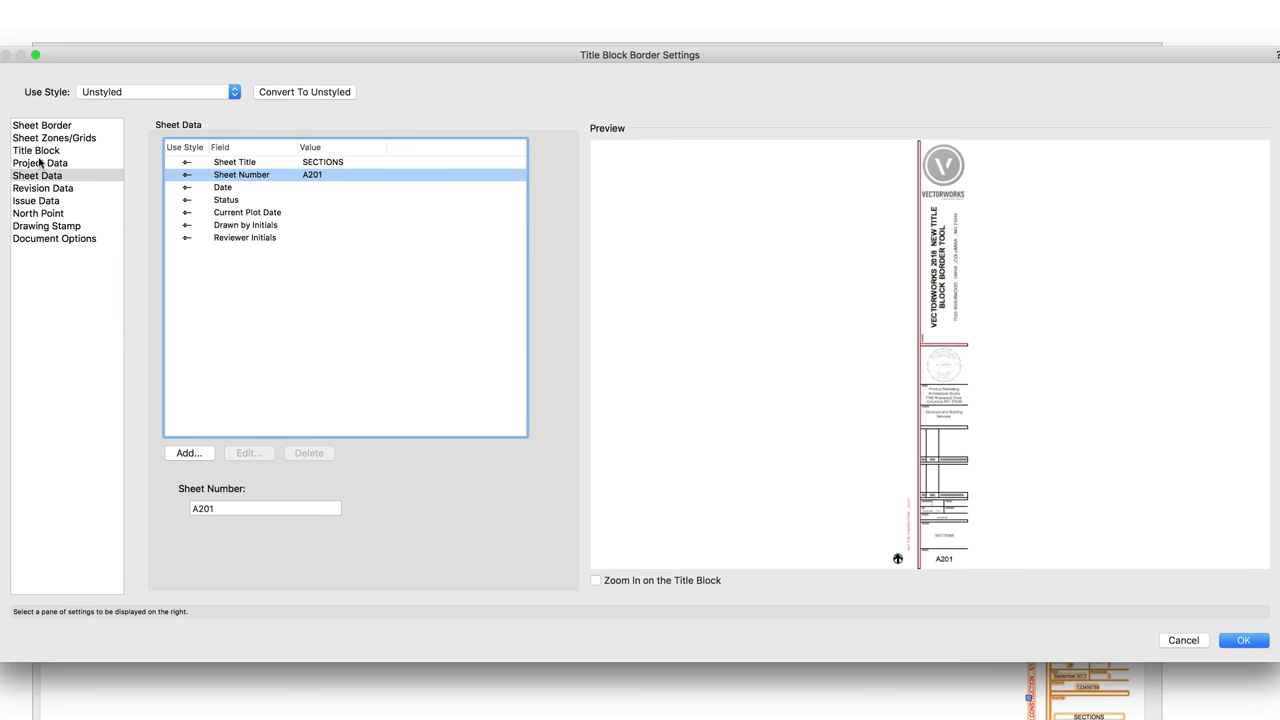
pyautogui.click(40, 188)
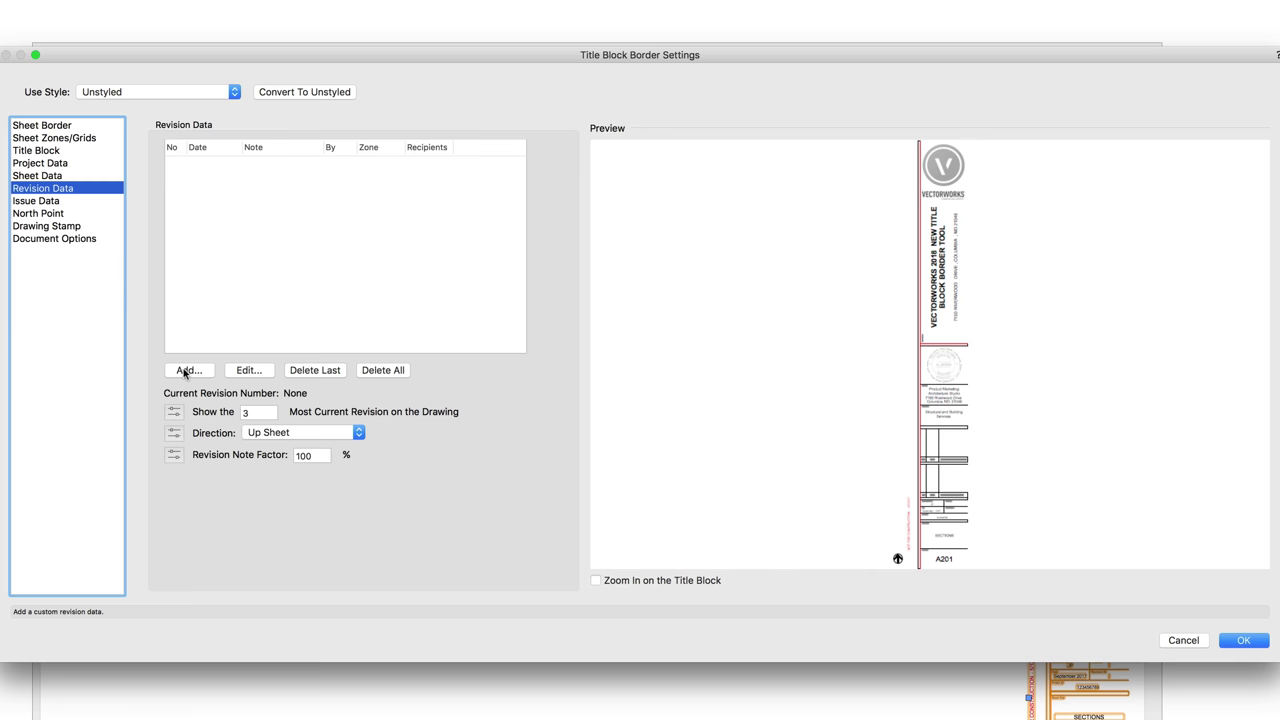
# - Add revision A with the approver's name and description 'Note Text'
pyautogui.click(188, 370)
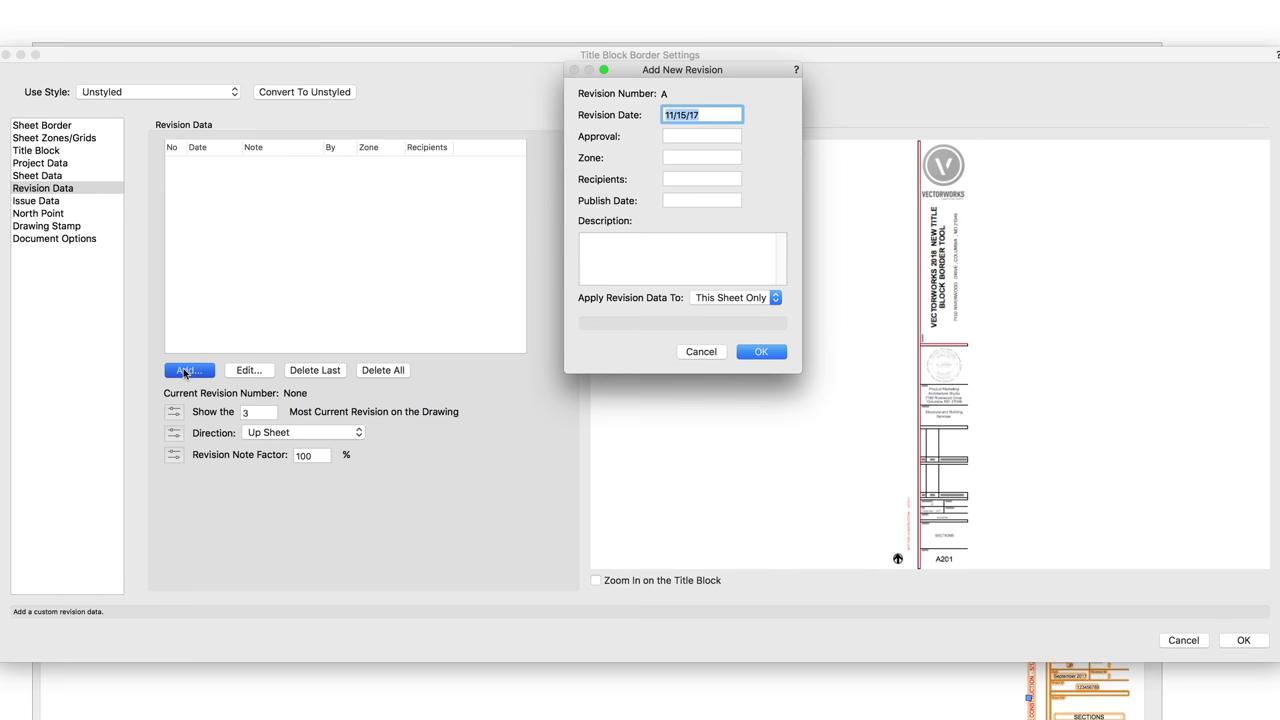
pyautogui.click(682, 139)
pyautogui.write('Jim')
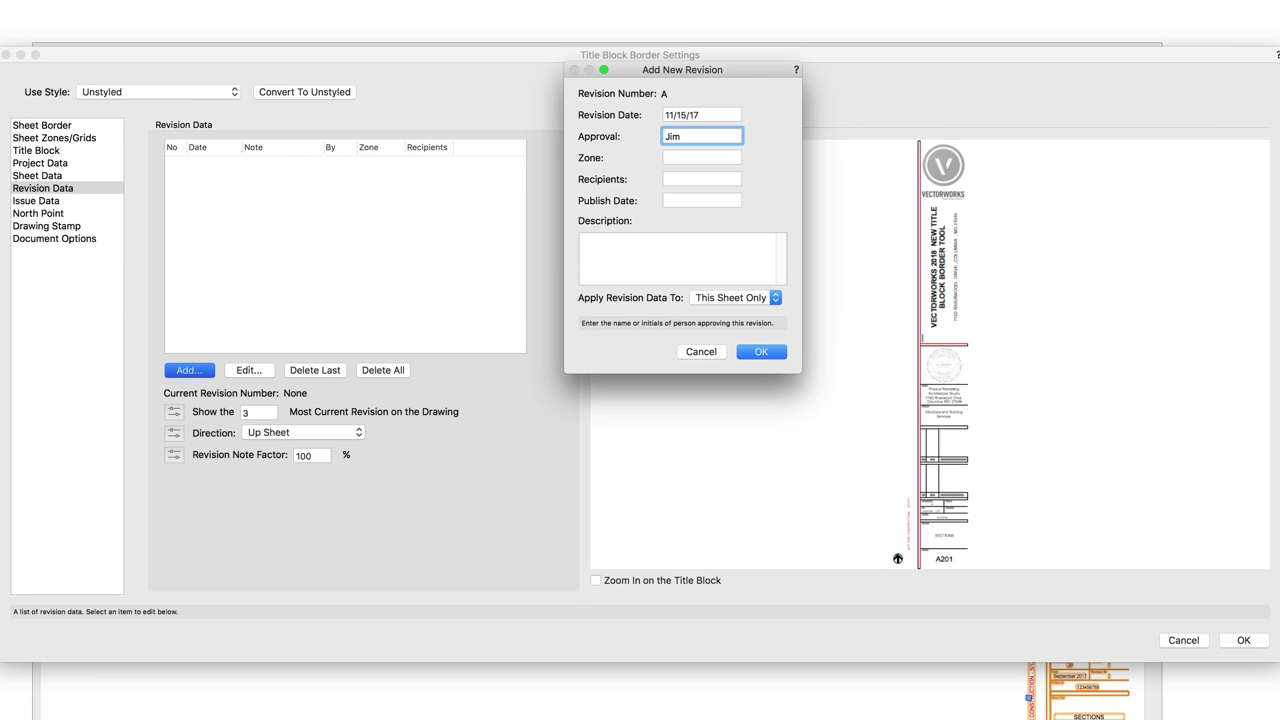
pyautogui.click(637, 245)
pyautogui.write('Note T')
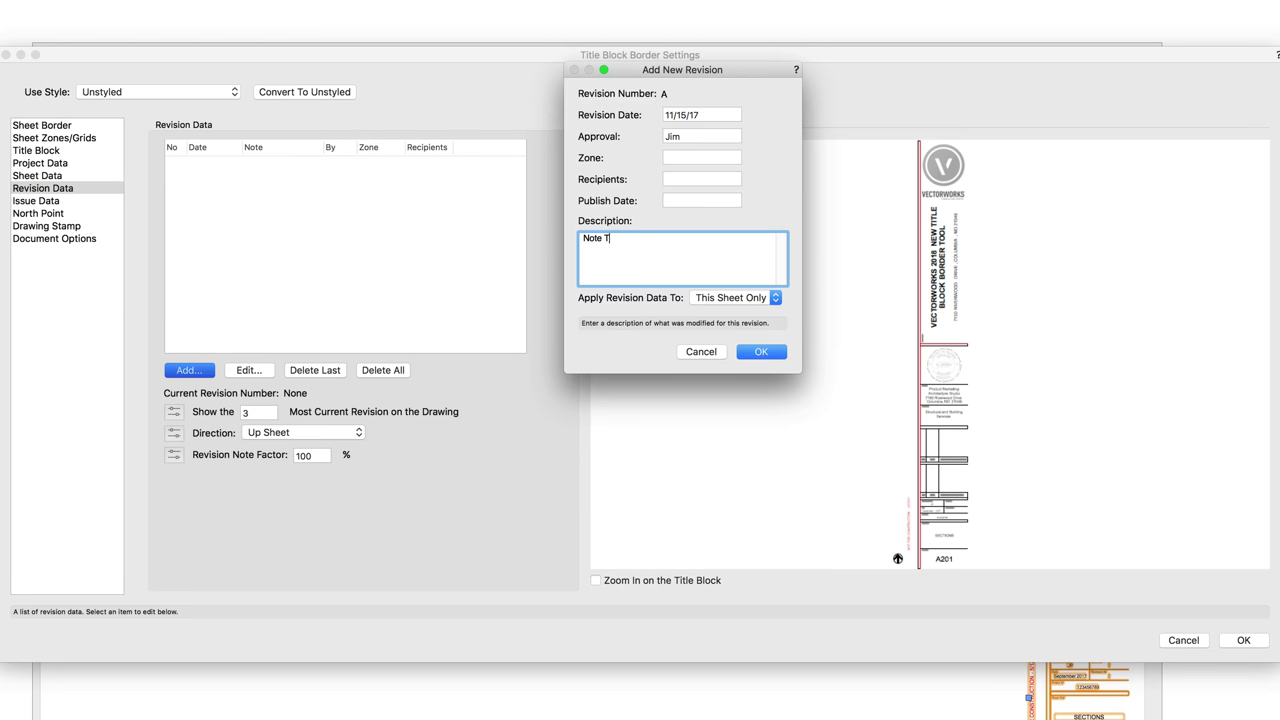
pyautogui.write('ext')
pyautogui.click(755, 352)
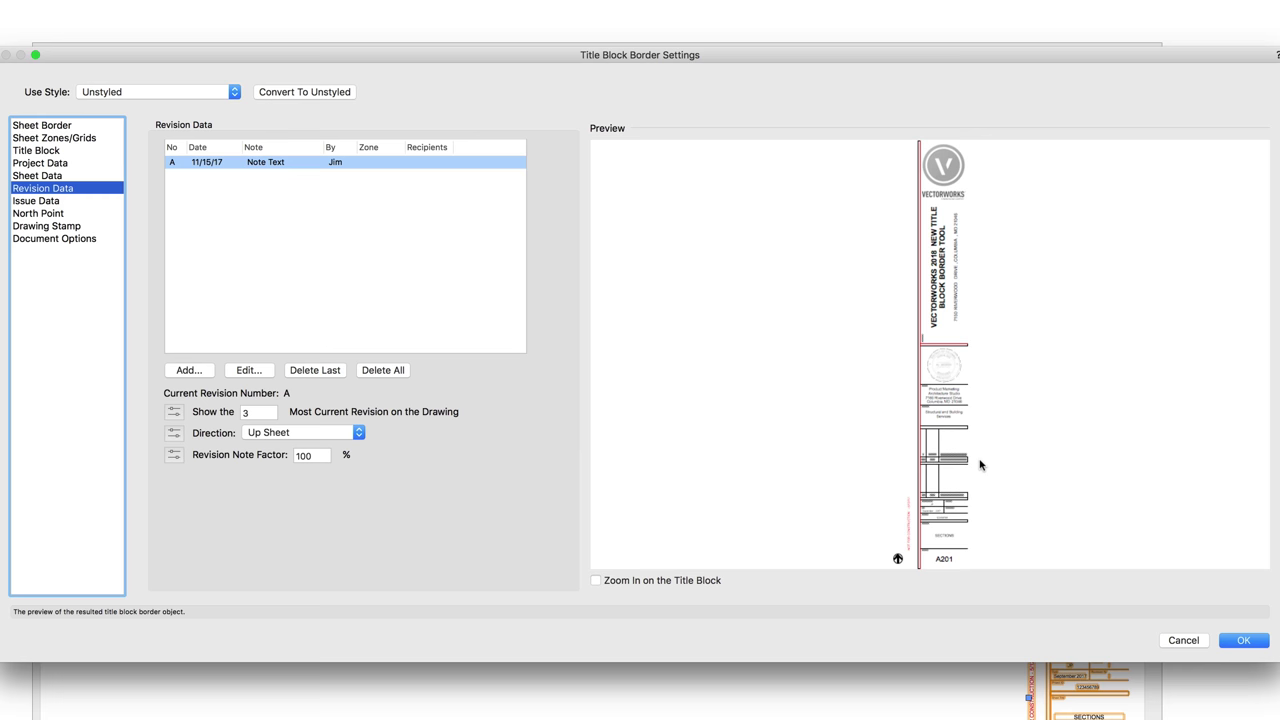
# - In Issue Data, try a new issue applied to This Sheet Only, then cancel it
pyautogui.click(46, 203)
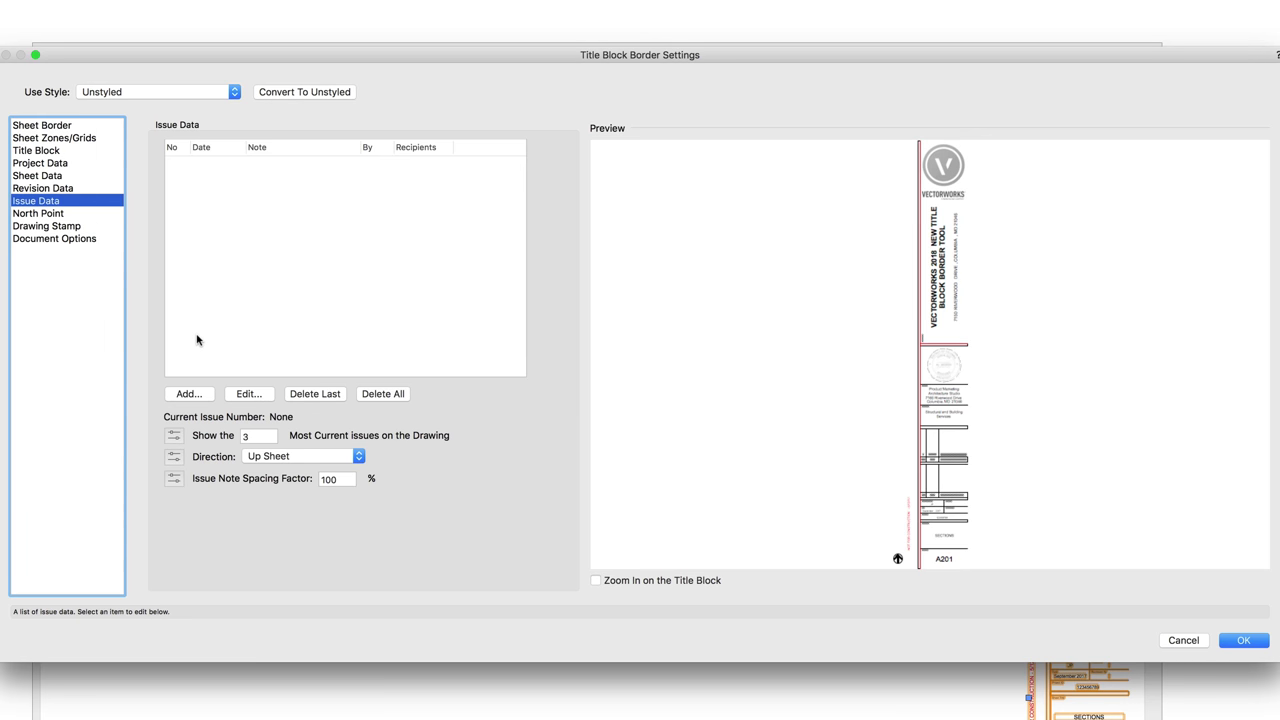
pyautogui.click(190, 394)
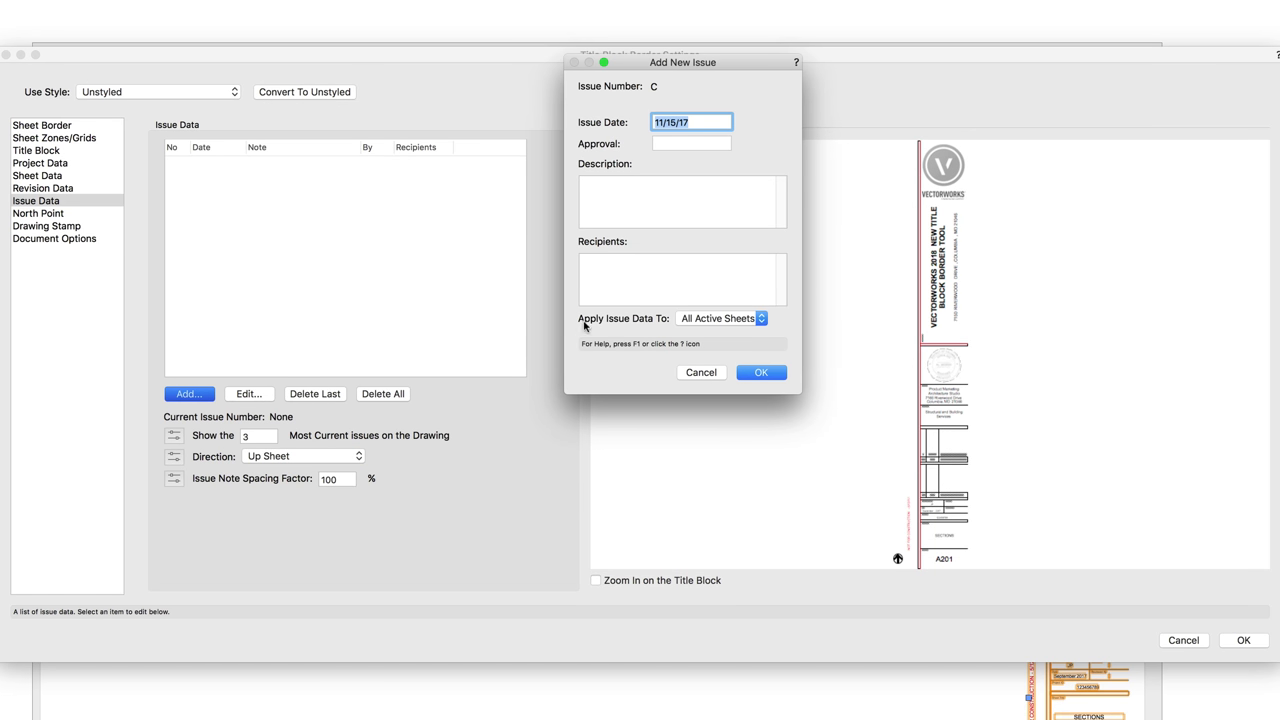
pyautogui.click(720, 318)
pyautogui.click(716, 305)
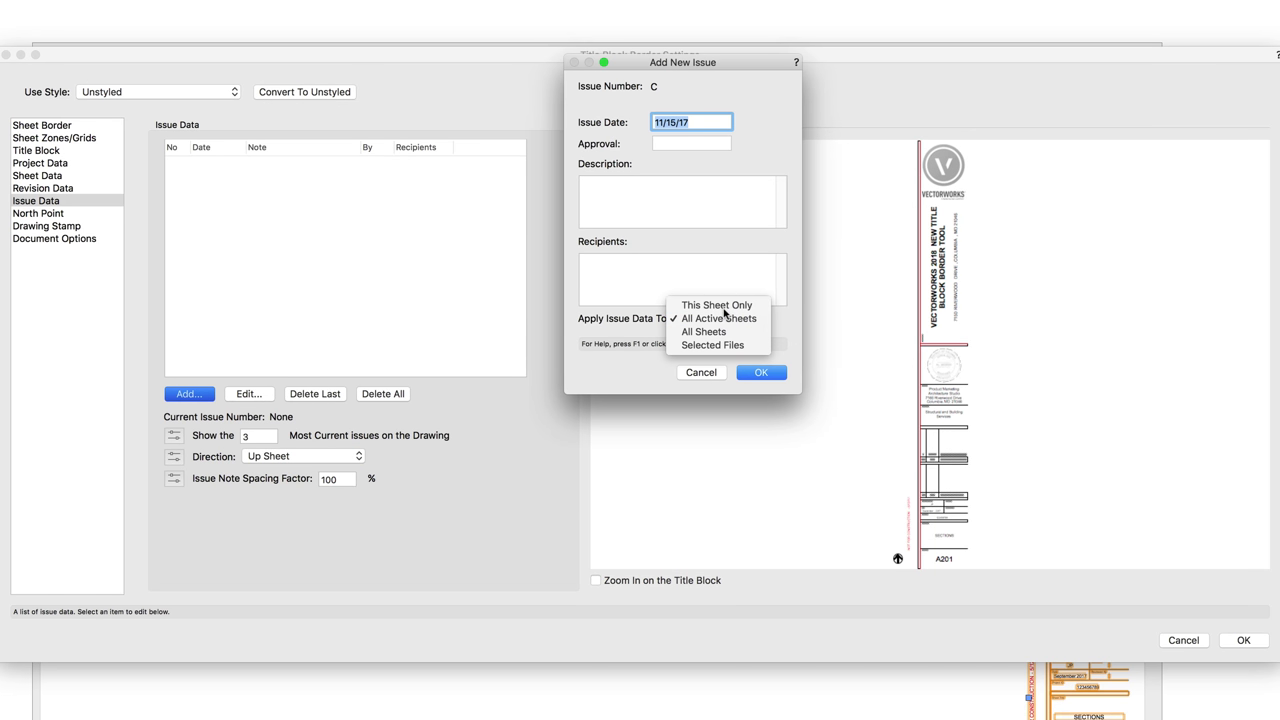
pyautogui.click(716, 372)
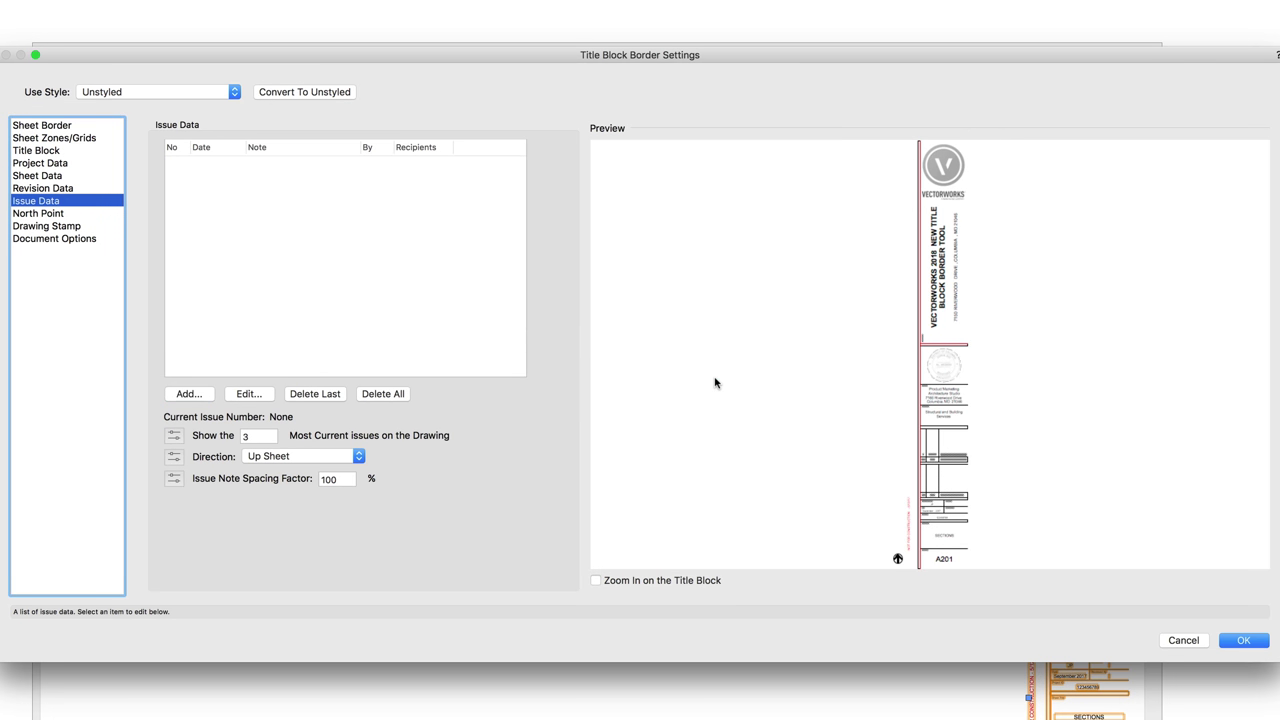
# - Keep the north arrow displayed and set its North Angle to 45°, then view Drawing Stamp
pyautogui.click(71, 213)
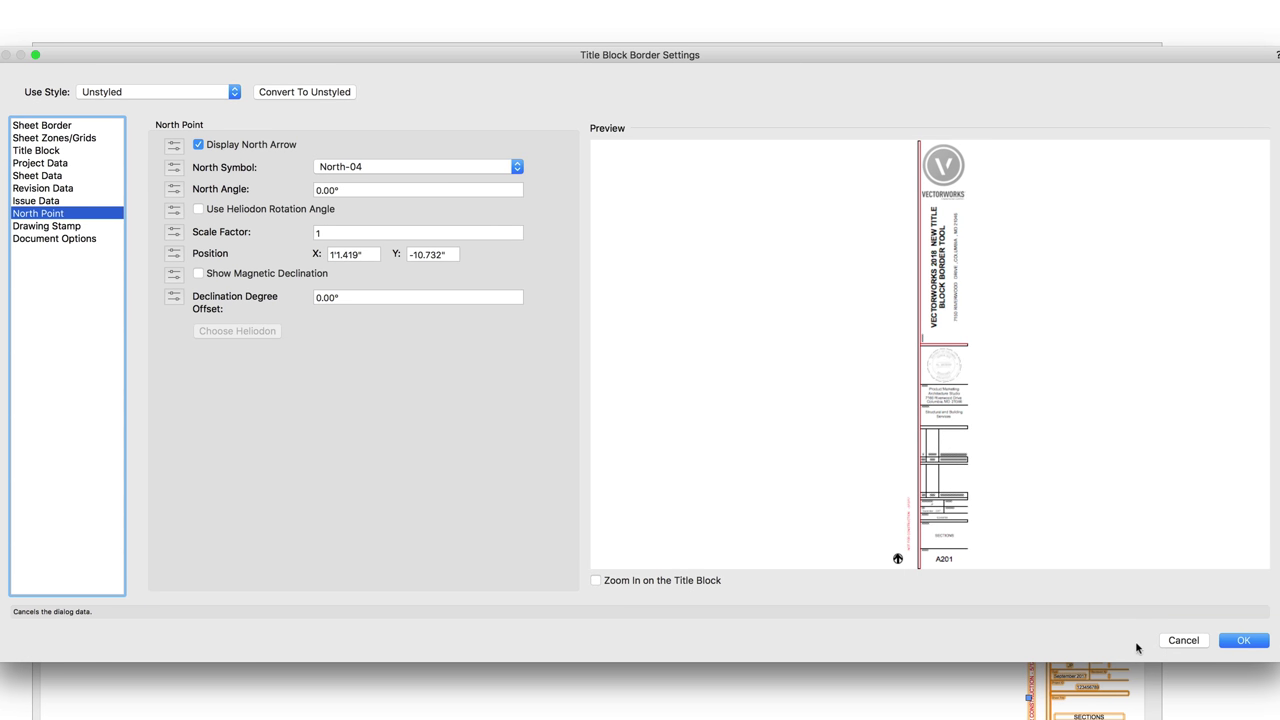
pyautogui.click(258, 145)
pyautogui.click(198, 145)
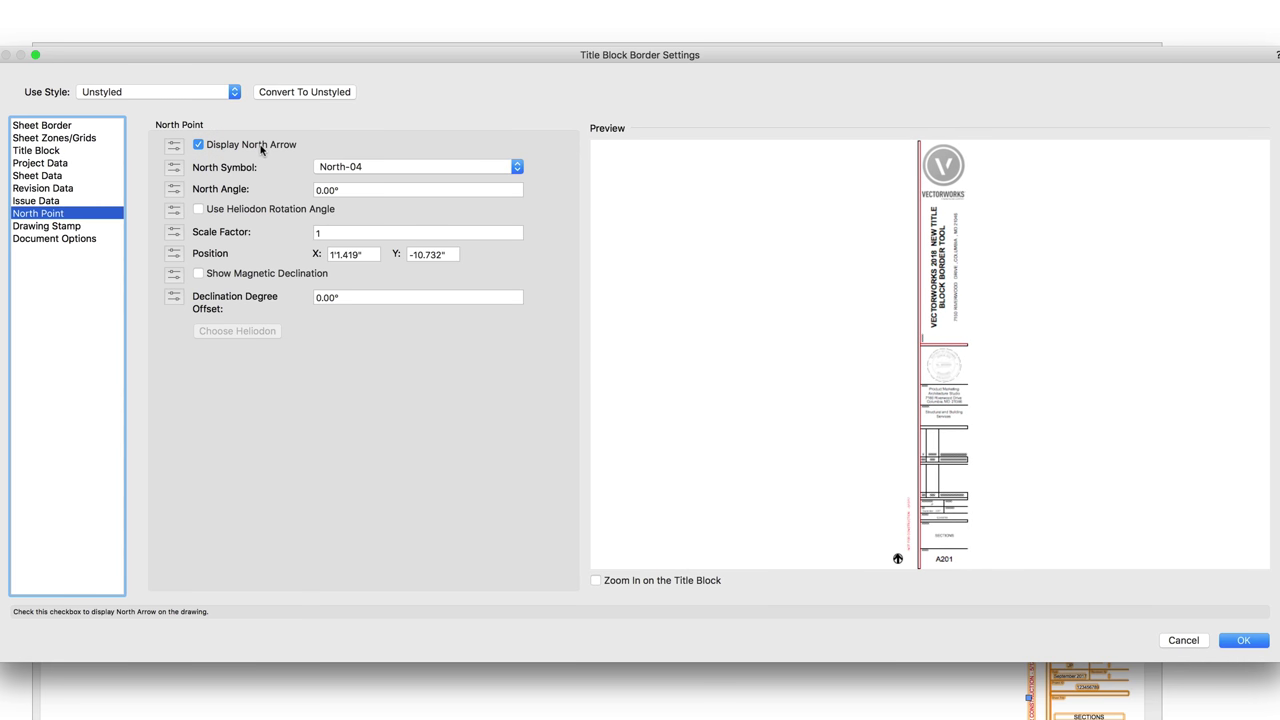
pyautogui.press('Tab')
pyautogui.write('45')
pyautogui.press('Tab')
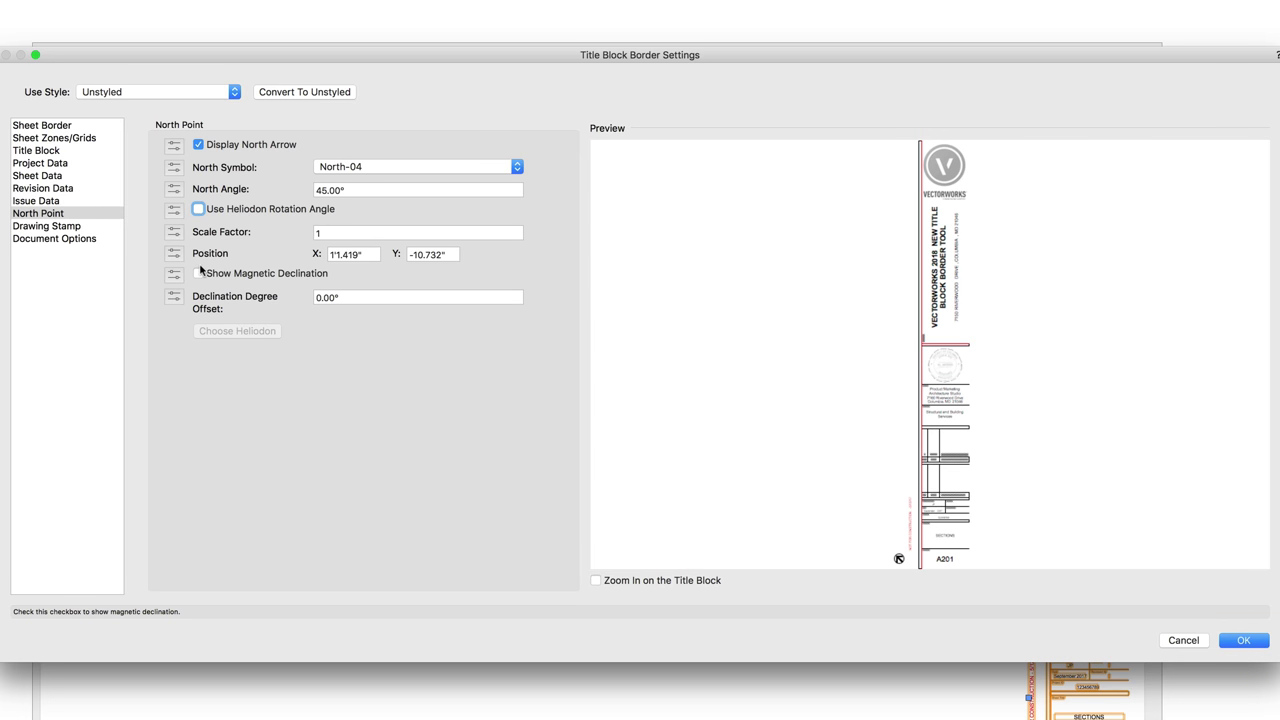
pyautogui.click(84, 228)
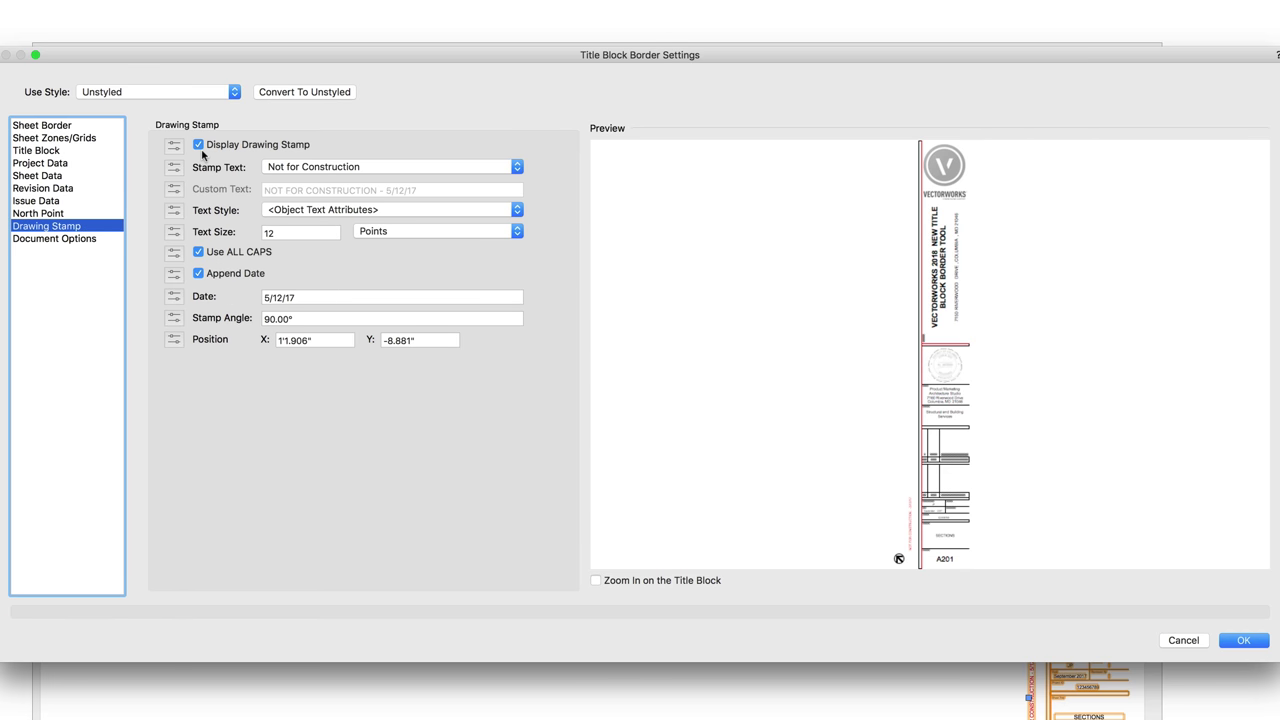
# - Keep the drawing stamp displayed and set its Position X to 2', then view Document Options
pyautogui.click(199, 146)
pyautogui.click(199, 146)
pyautogui.click(328, 340)
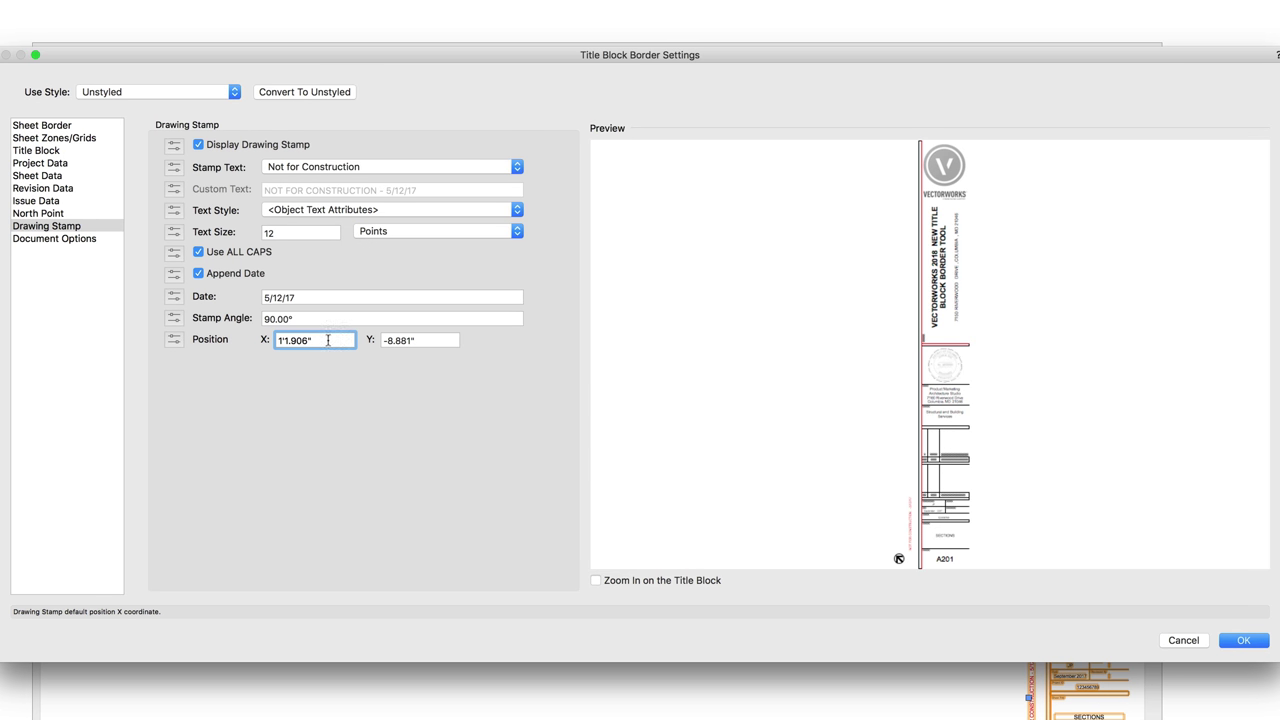
pyautogui.moveTo(328, 340); pyautogui.dragTo(272, 340)
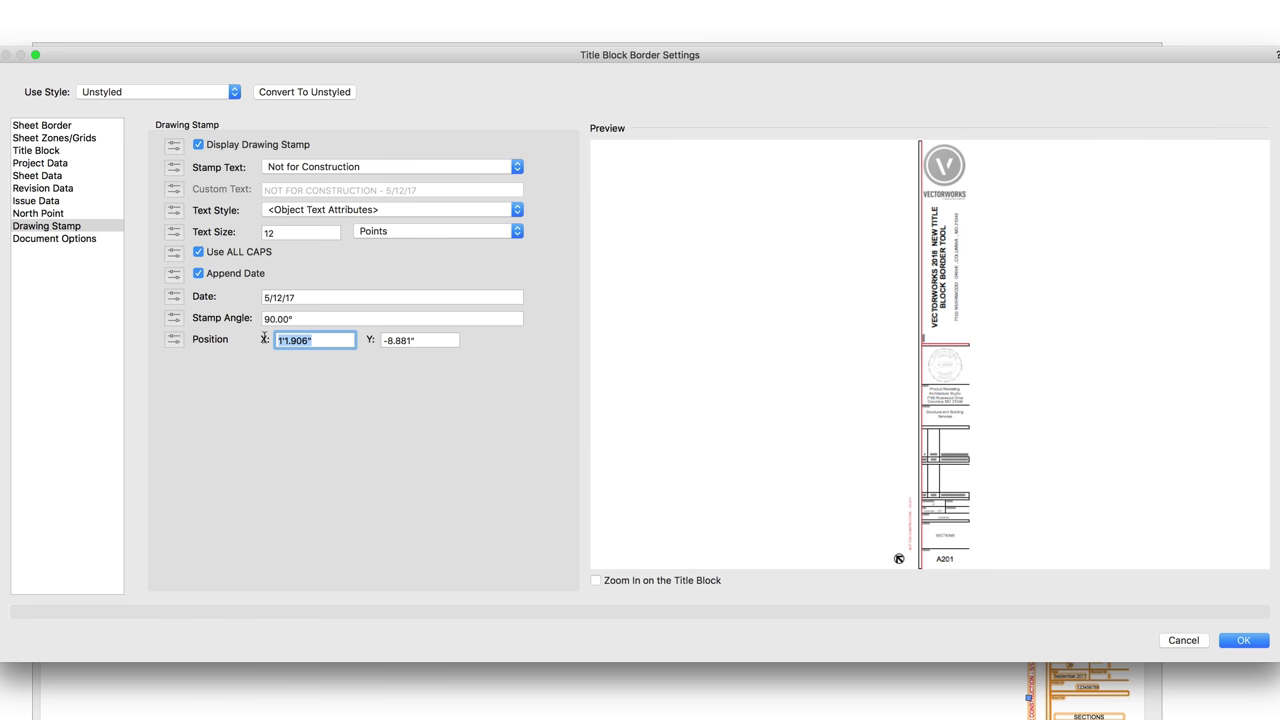
pyautogui.write("2'")
pyautogui.press('Tab')
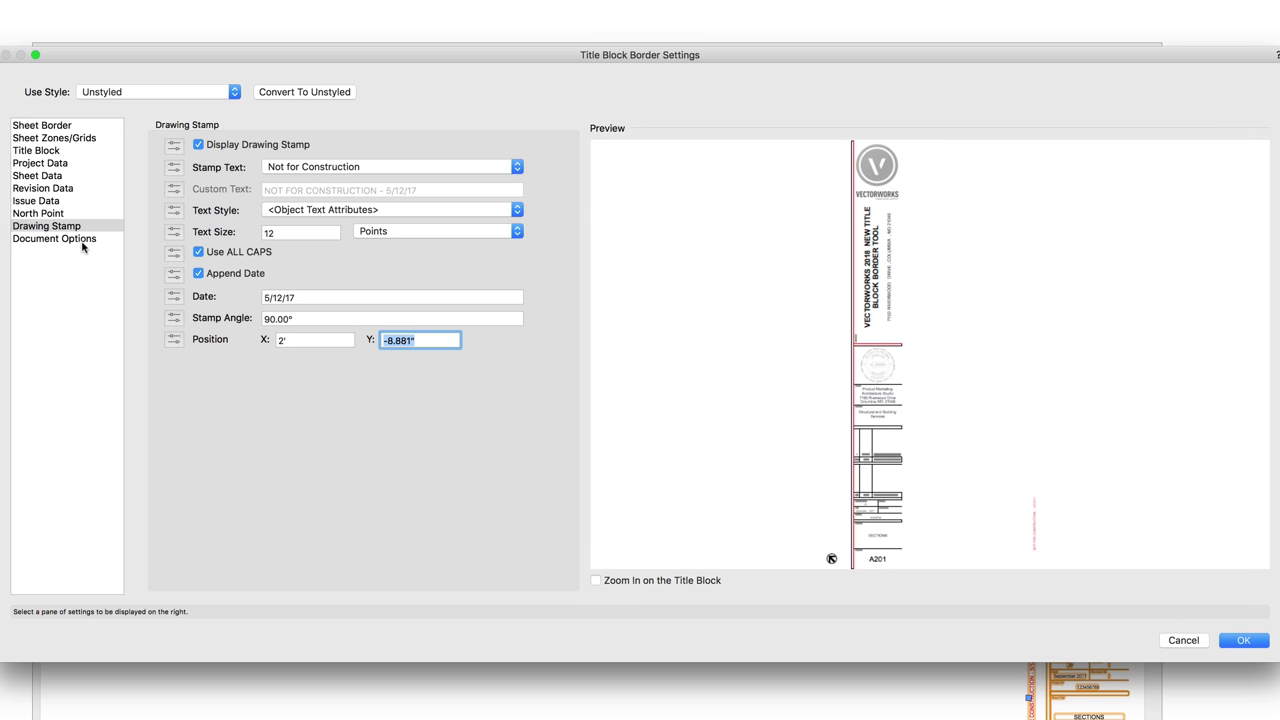
pyautogui.click(81, 240)
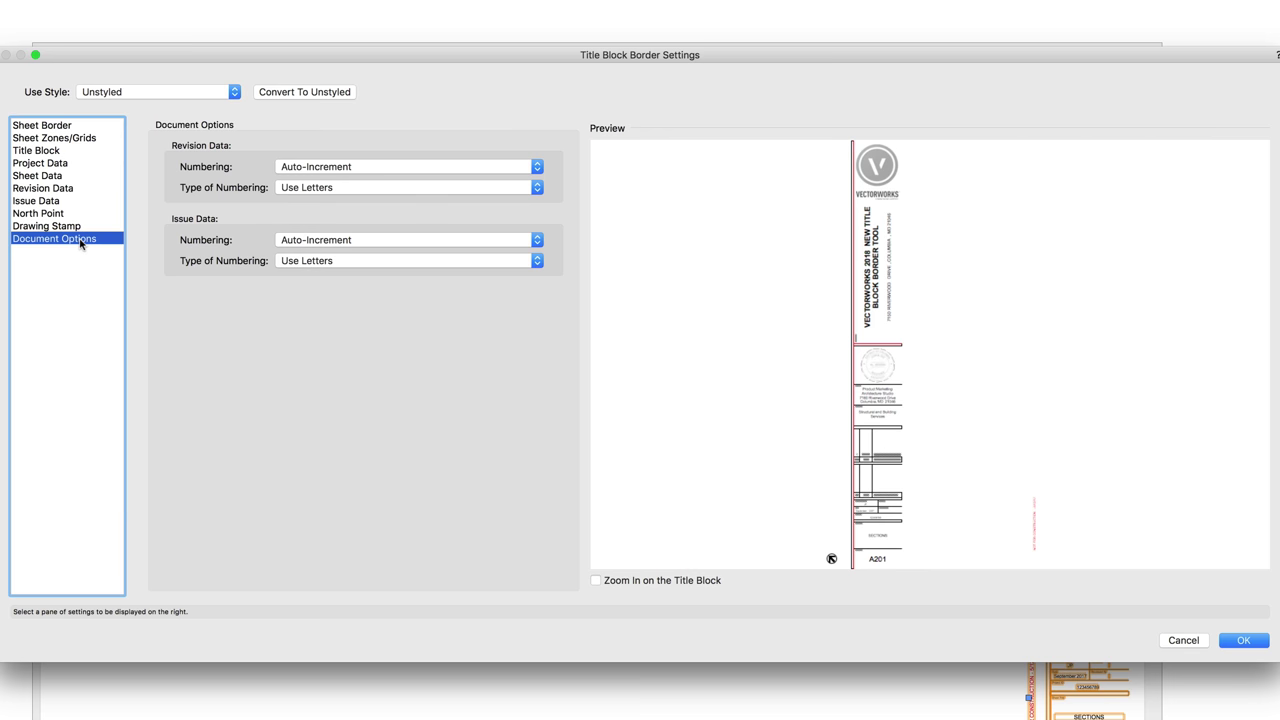